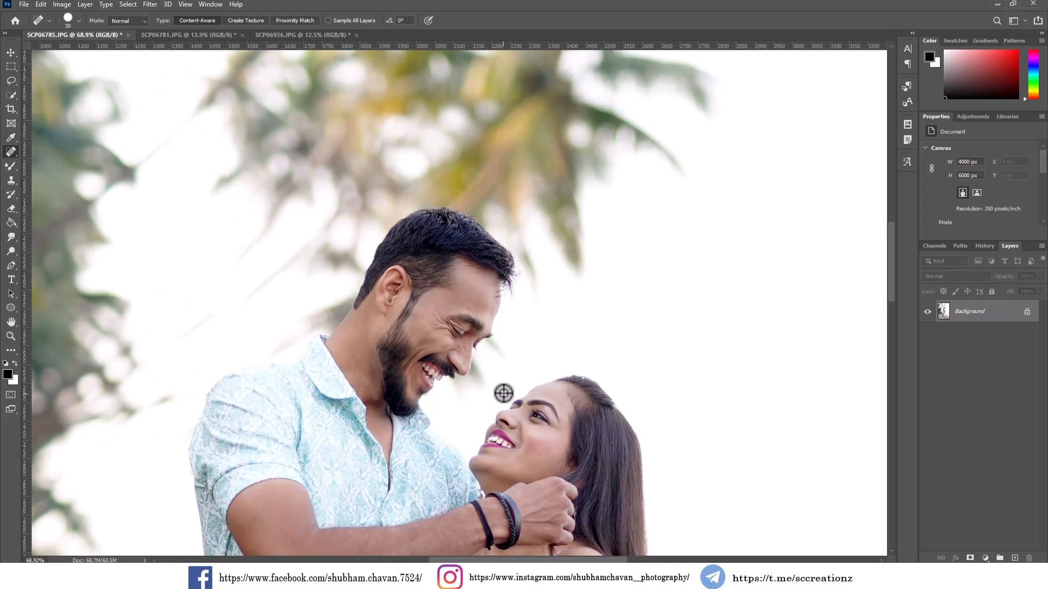
- Duplicate the Background layer as Background copy
scroll(453, 322, "down", 1)
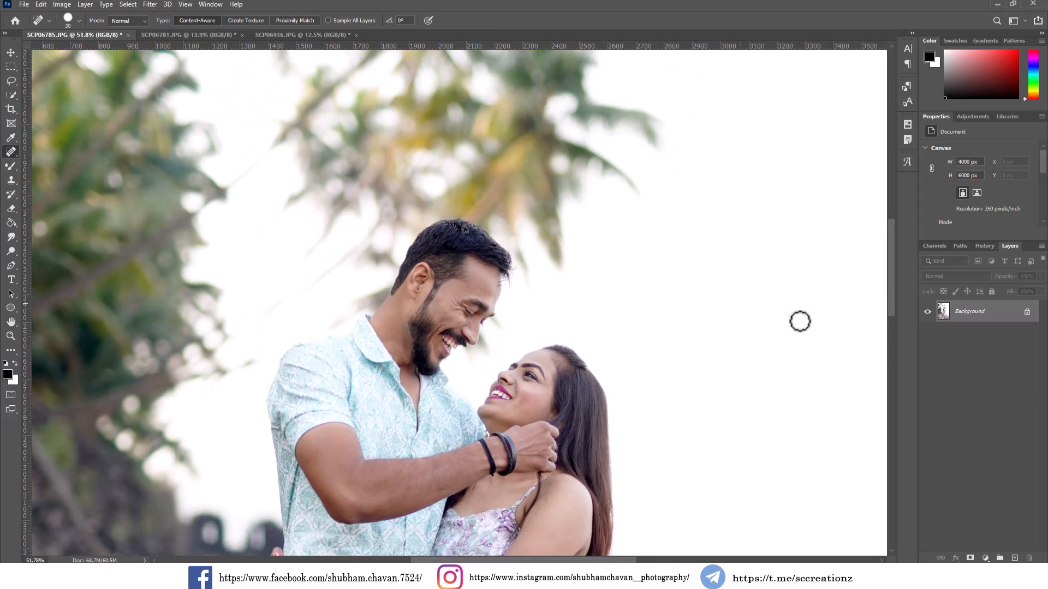
right_click(985, 316)
left_click(979, 342)
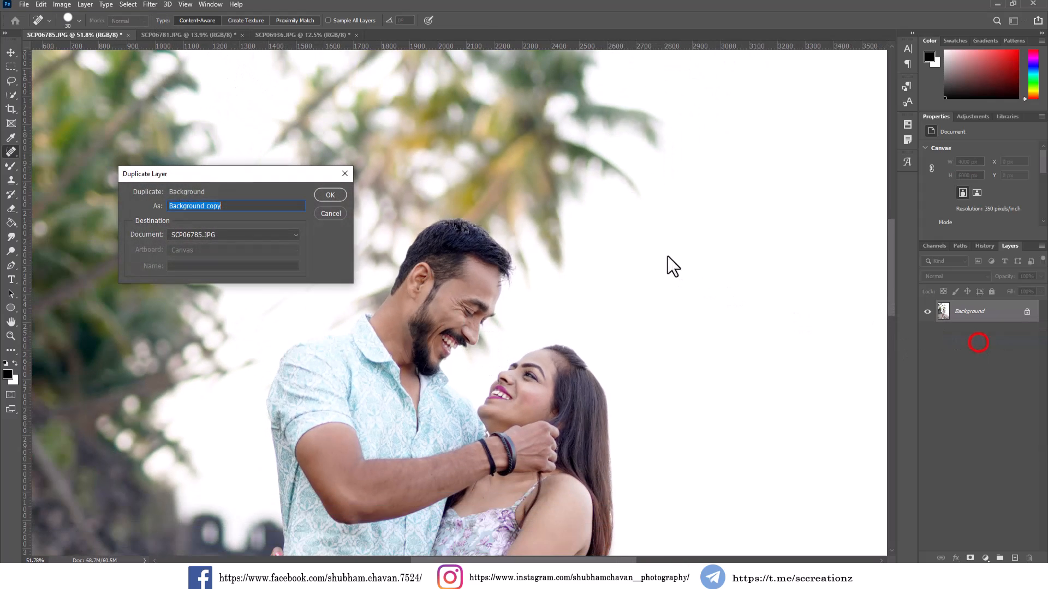
left_click(334, 194)
- Smooth the skin on Background copy with the Imagenomic Portraiture filter, sampling the skin tone from the man's forehead
left_click(150, 4)
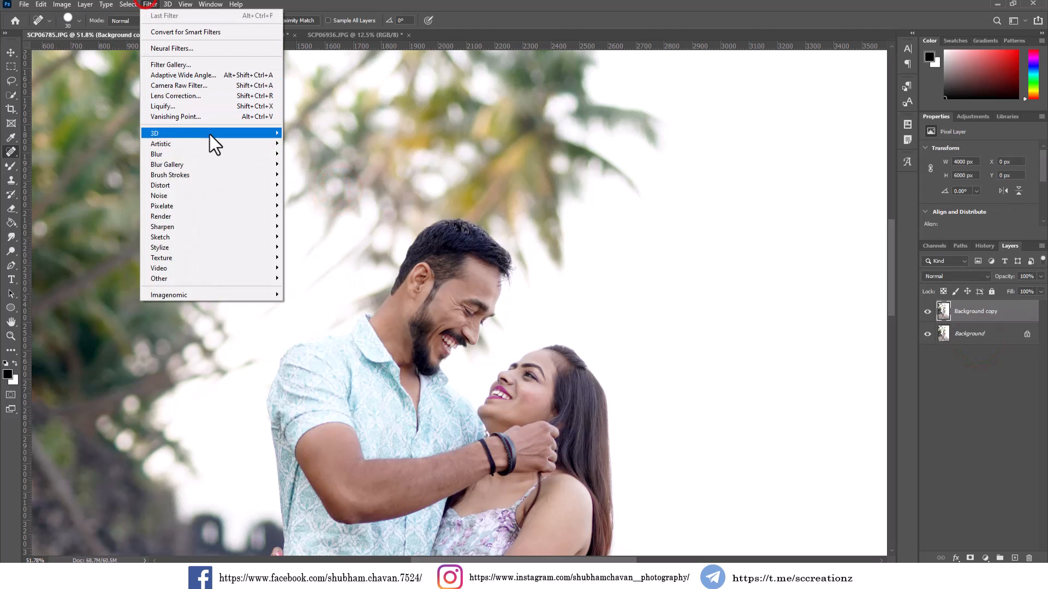
left_click(214, 294)
left_click(318, 295)
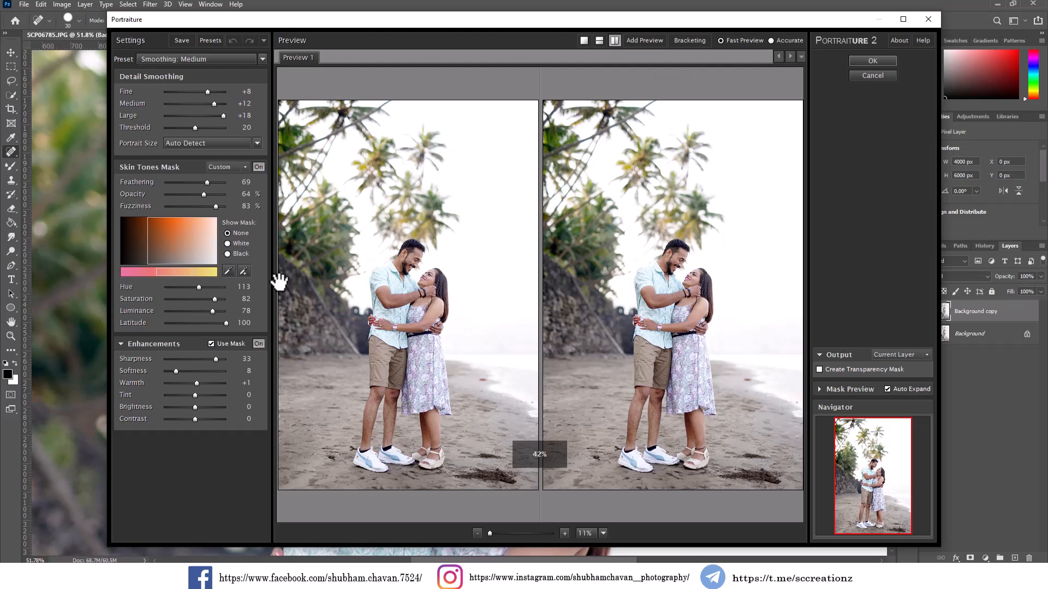
left_click(242, 267)
scroll(698, 248, "up", 5)
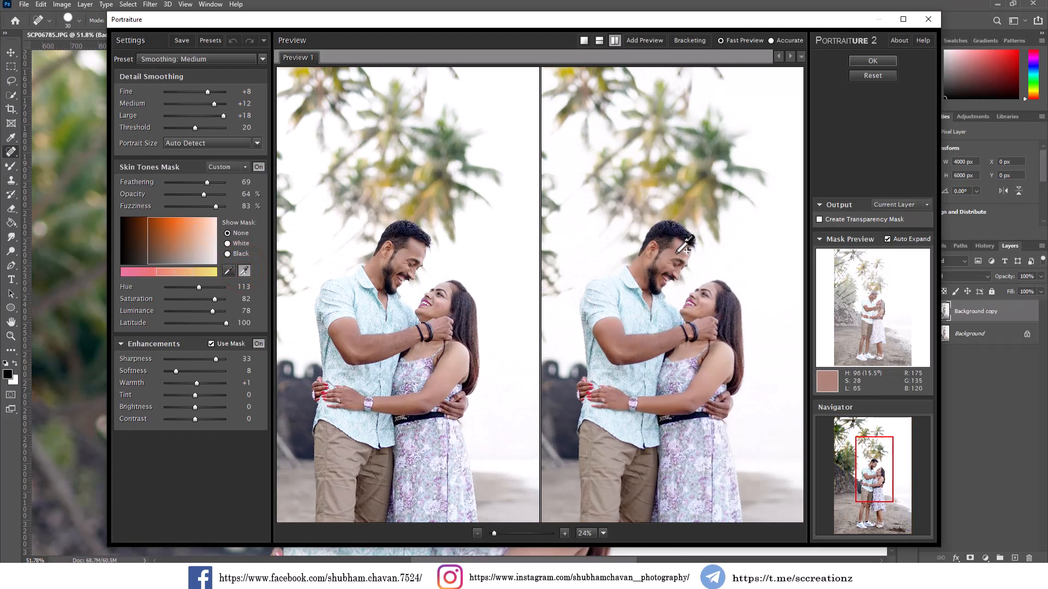
left_click(687, 252)
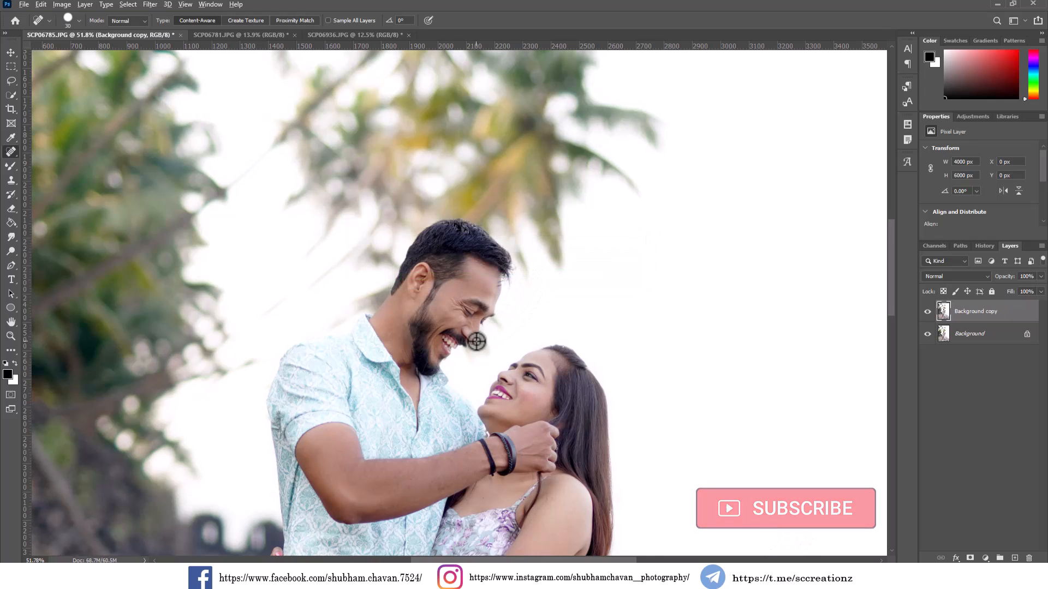
- Compare the couple's faces before and after smoothing by toggling the visibility of Background copy
scroll(475, 335, "up", 2)
left_click(926, 312)
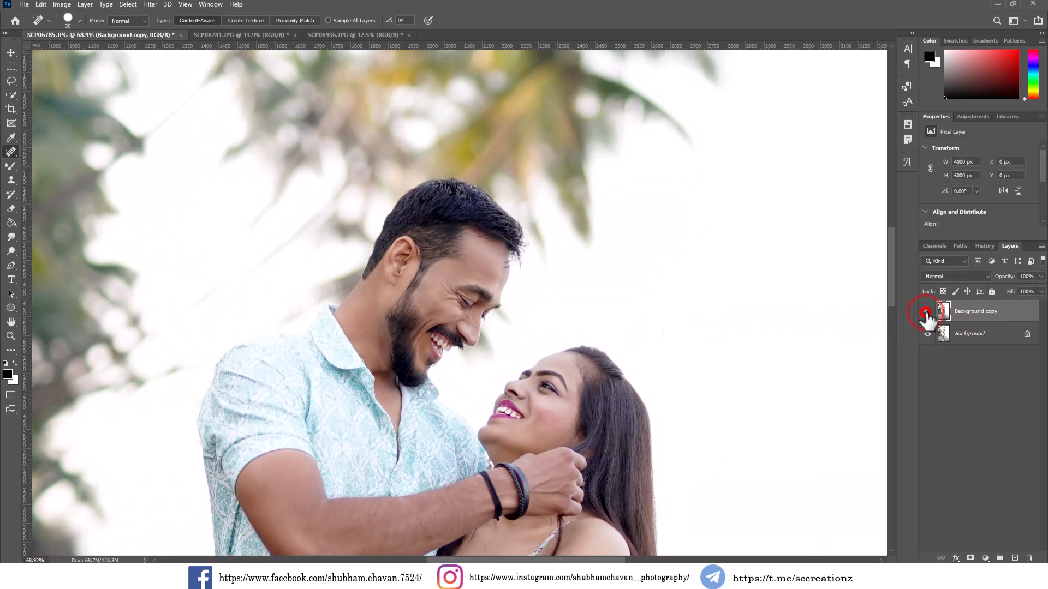
left_click(926, 311)
left_click(927, 311)
scroll(500, 366, "up", 3)
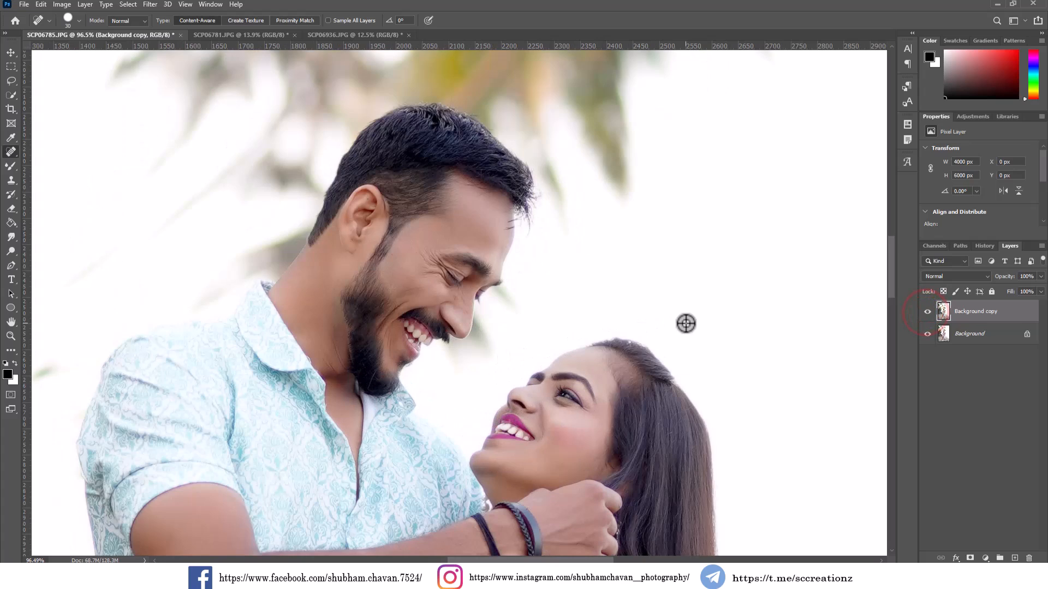
left_click(927, 311)
left_click(927, 311)
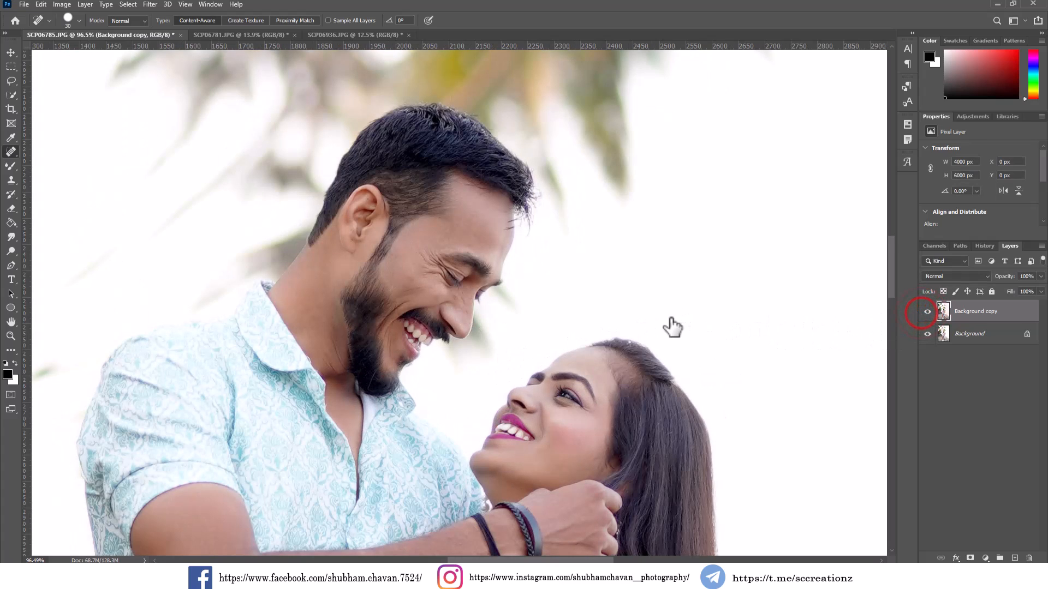
- Brighten the man's raised forearm with the Dodge tool, using the Midtones range and 12% exposure
scroll(670, 318, "down", 3)
scroll(670, 319, "down", 2)
left_click(11, 251)
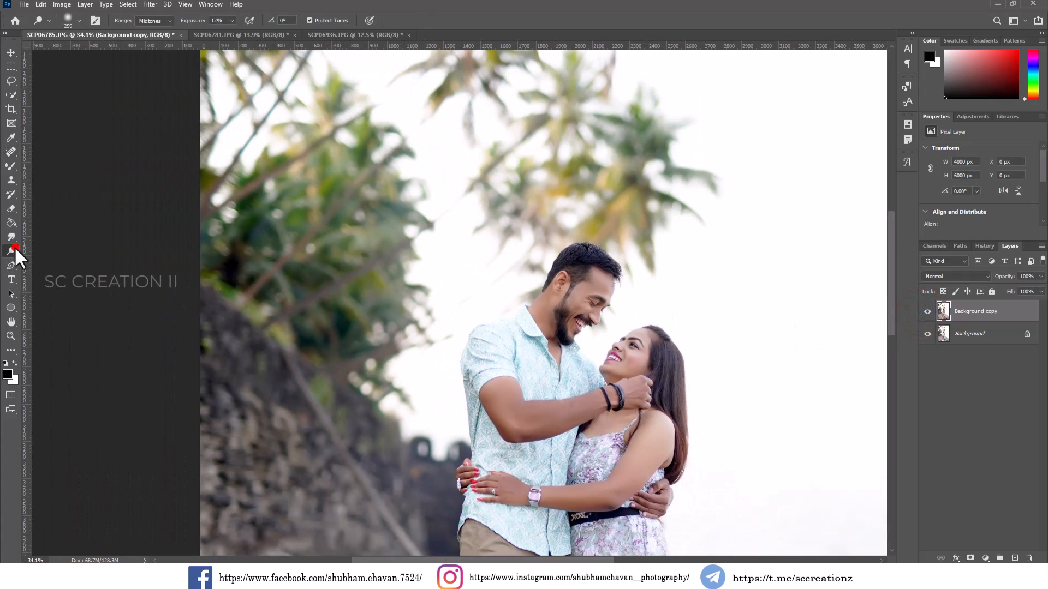
scroll(368, 421, "down", 1)
mouse_move(595, 378)
left_mouse_down()
mouse_move(523, 404)
mouse_move(546, 398)
mouse_move(508, 383)
mouse_move(548, 394)
mouse_move(517, 387)
mouse_move(530, 386)
mouse_move(503, 371)
left_mouse_up()
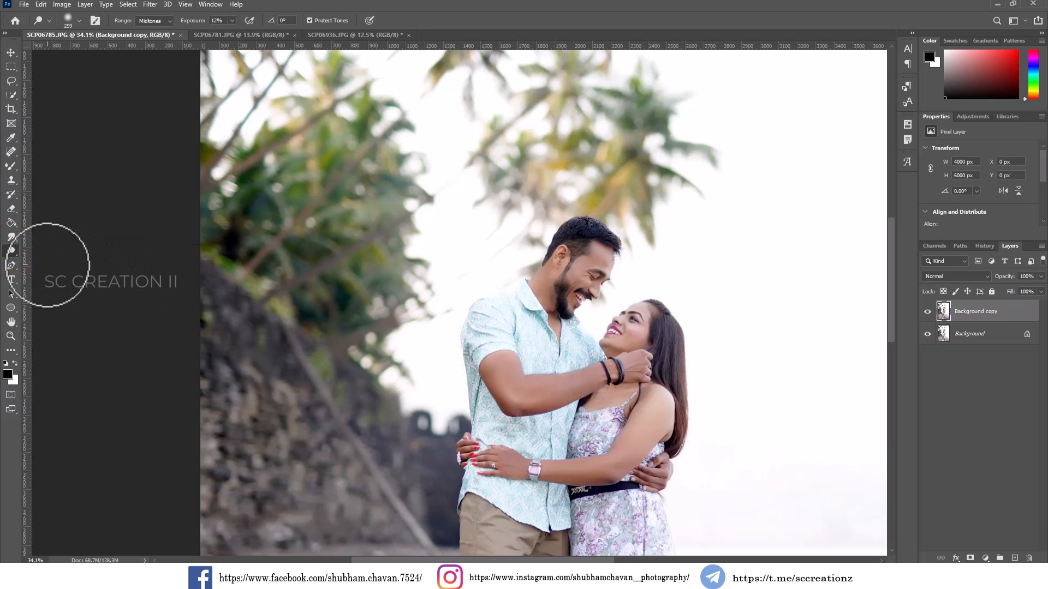
right_click(10, 251)
left_click(55, 252)
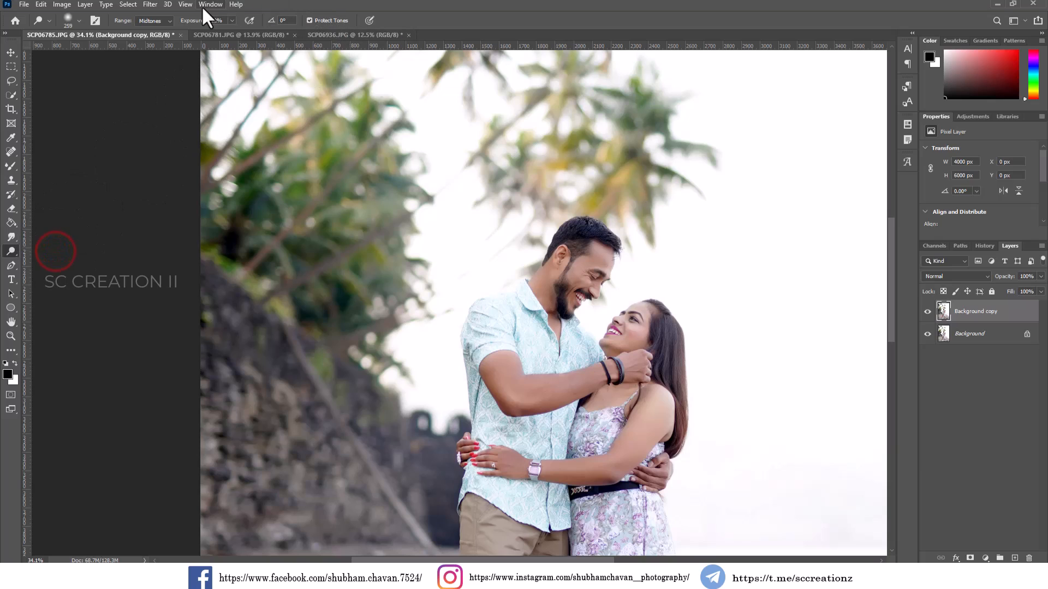
left_click(232, 20)
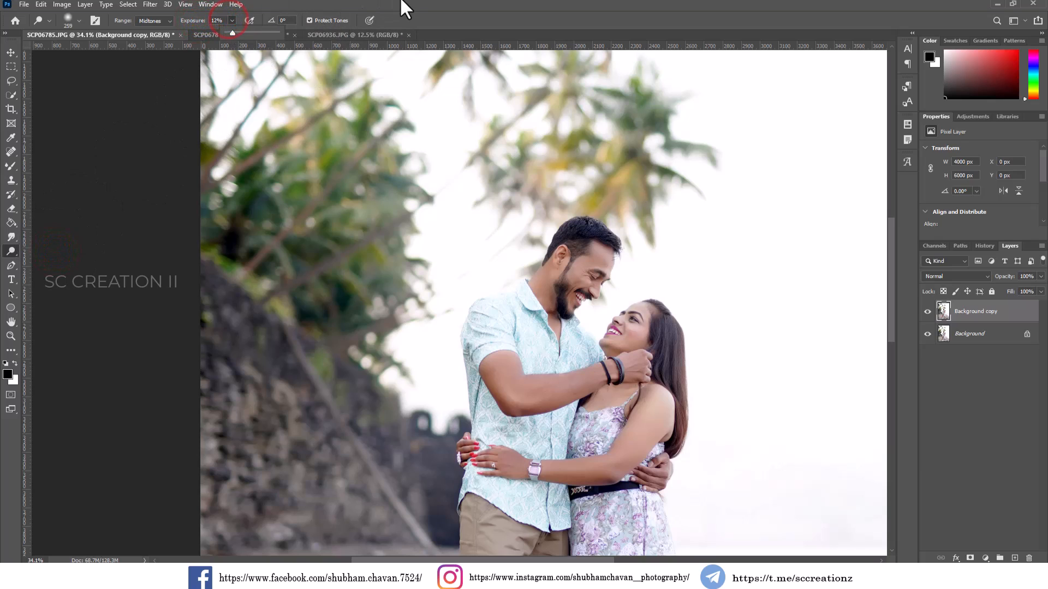
left_click(401, 4)
mouse_move(566, 391)
left_mouse_down()
mouse_move(596, 370)
mouse_move(507, 377)
left_mouse_up()
- Dodge the woman's hand and forearm wrapped around the man's waist
left_click(496, 461)
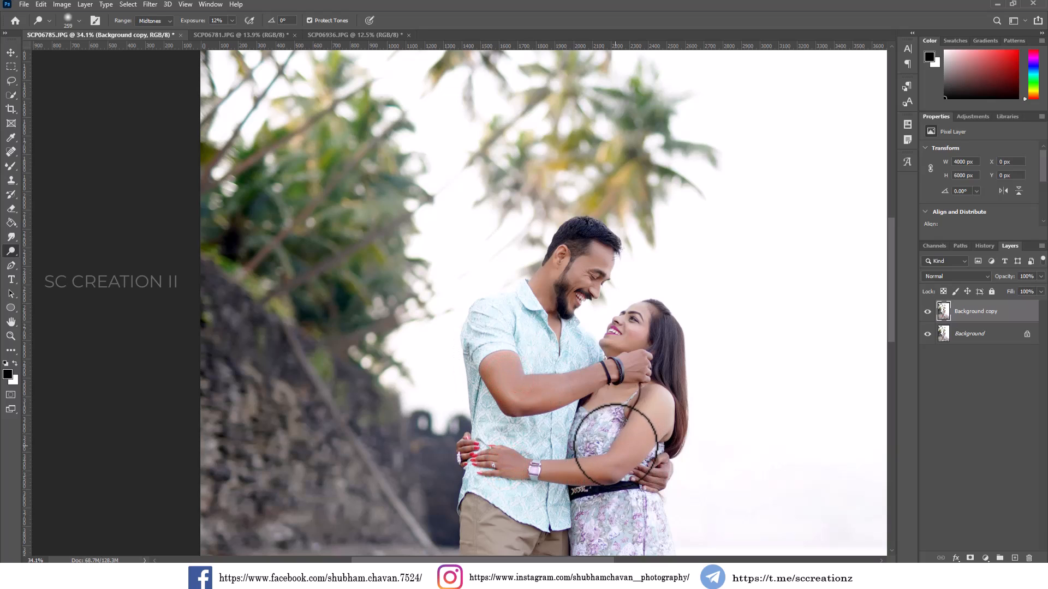
mouse_move(524, 468)
left_mouse_down()
mouse_move(491, 462)
mouse_move(515, 465)
left_mouse_up()
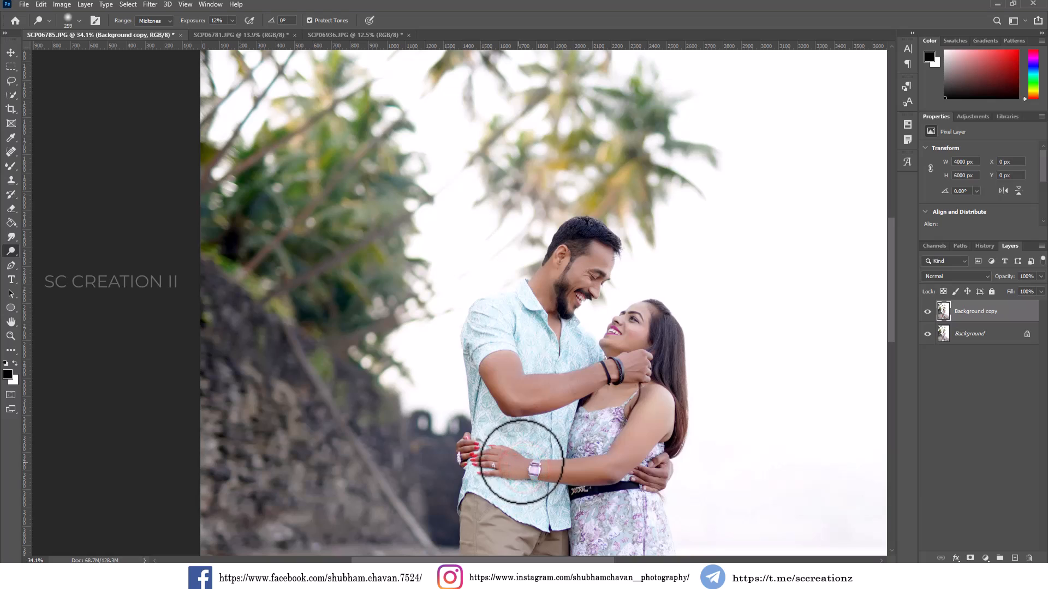
mouse_move(587, 472)
left_mouse_down()
mouse_move(636, 461)
mouse_move(601, 473)
left_mouse_up()
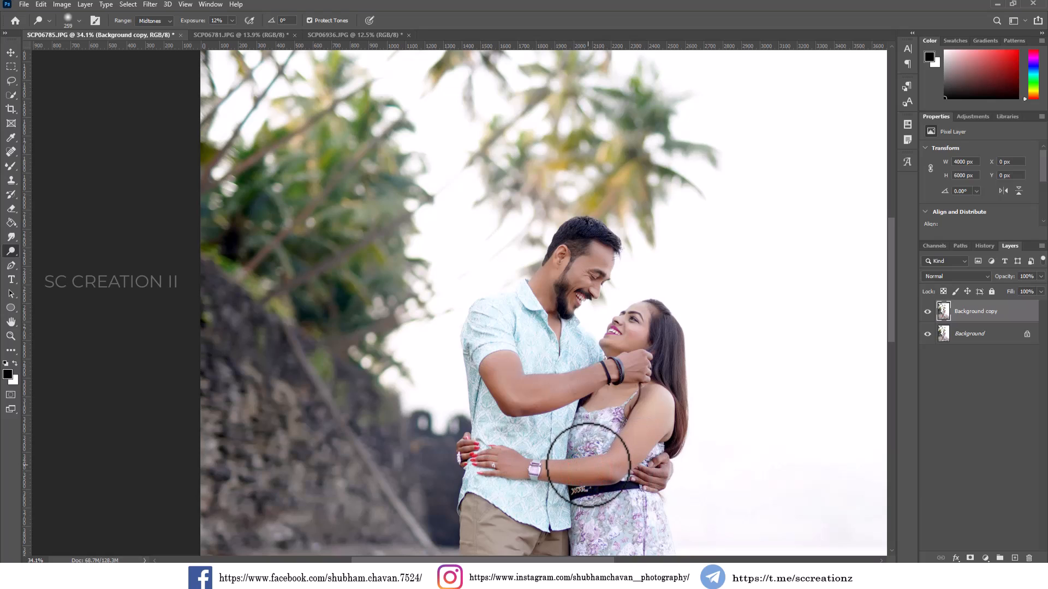
left_click_drag(612, 471, 468, 457)
- Dodge the woman's upper arm, the man's raised arm and both of their faces
scroll(631, 437, "down", 1)
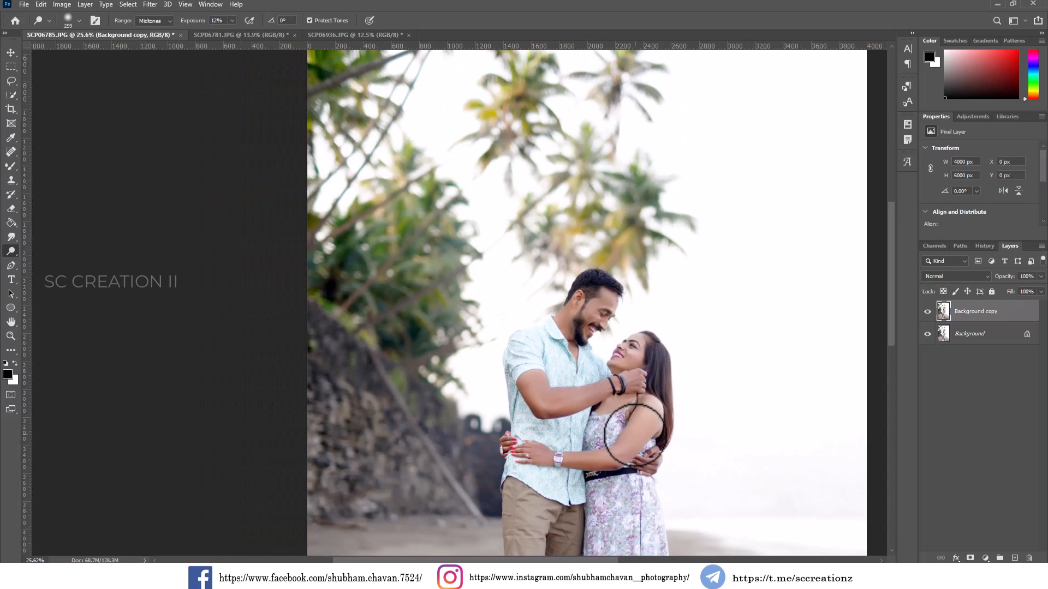
mouse_move(633, 435)
left_mouse_down()
mouse_move(653, 409)
mouse_move(644, 398)
mouse_move(625, 413)
mouse_move(649, 398)
mouse_move(641, 408)
mouse_move(584, 390)
left_mouse_up()
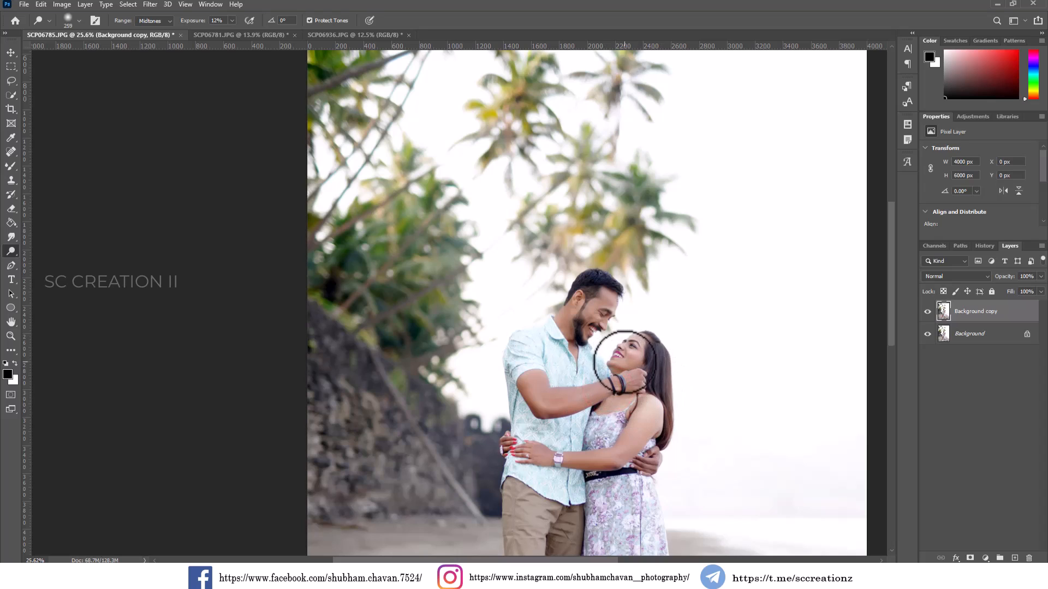
left_click_drag(626, 360, 631, 354)
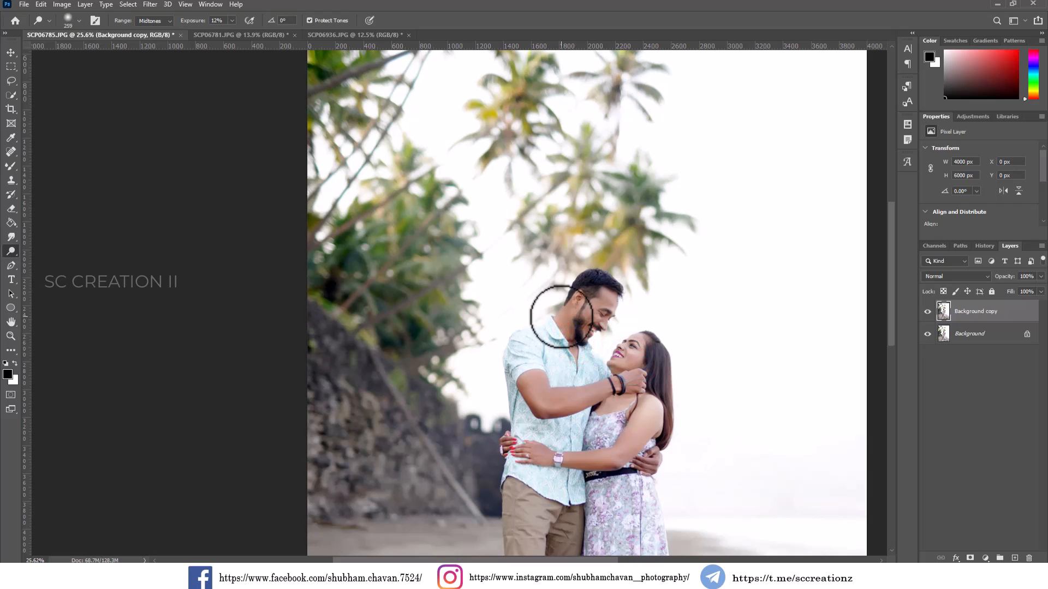
left_click(588, 327)
- Enlarge the soft round brush to 354 px and dodge the couple's lower legs
scroll(639, 313, "down", 3)
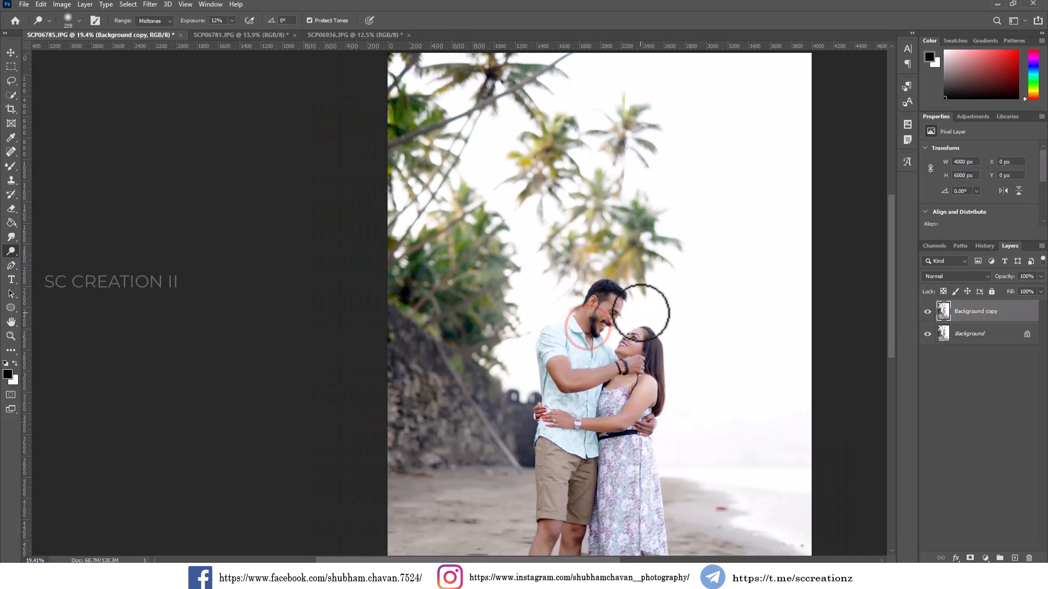
scroll(641, 312, "down", 2)
scroll(566, 479, "down", 1)
scroll(500, 510, "up", 1)
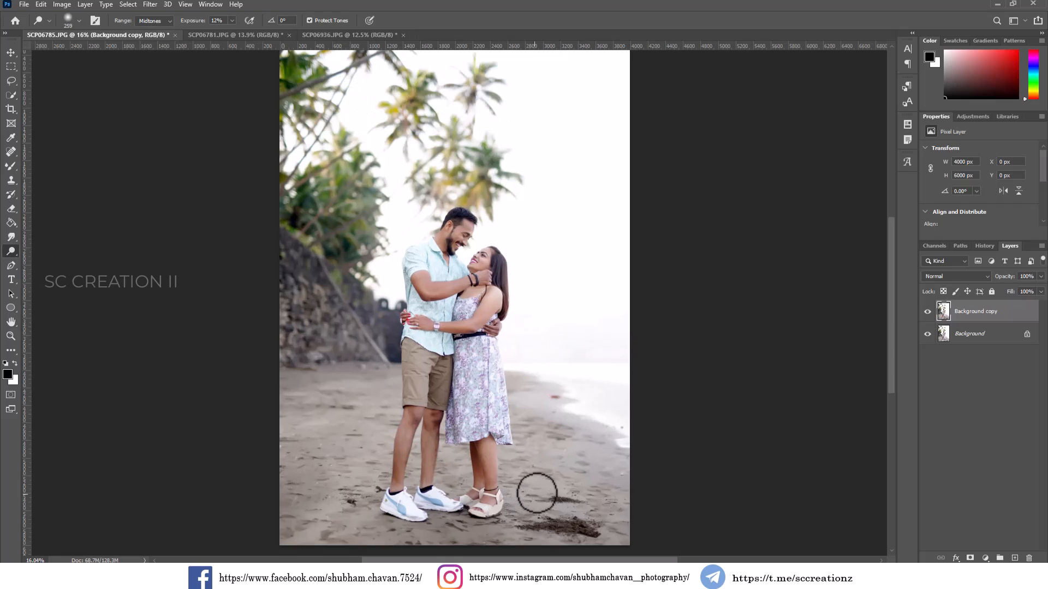
right_click(537, 492)
left_click_drag(654, 261, 657, 261)
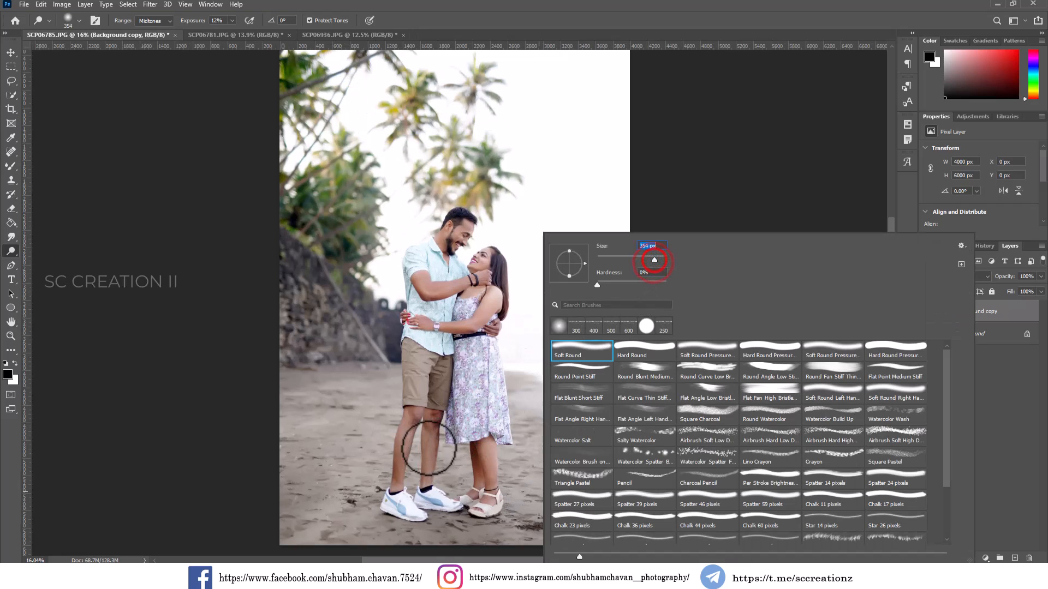
left_click(430, 416)
mouse_move(401, 473)
left_mouse_down()
mouse_move(412, 429)
mouse_move(479, 465)
mouse_move(472, 441)
mouse_move(482, 470)
left_mouse_up()
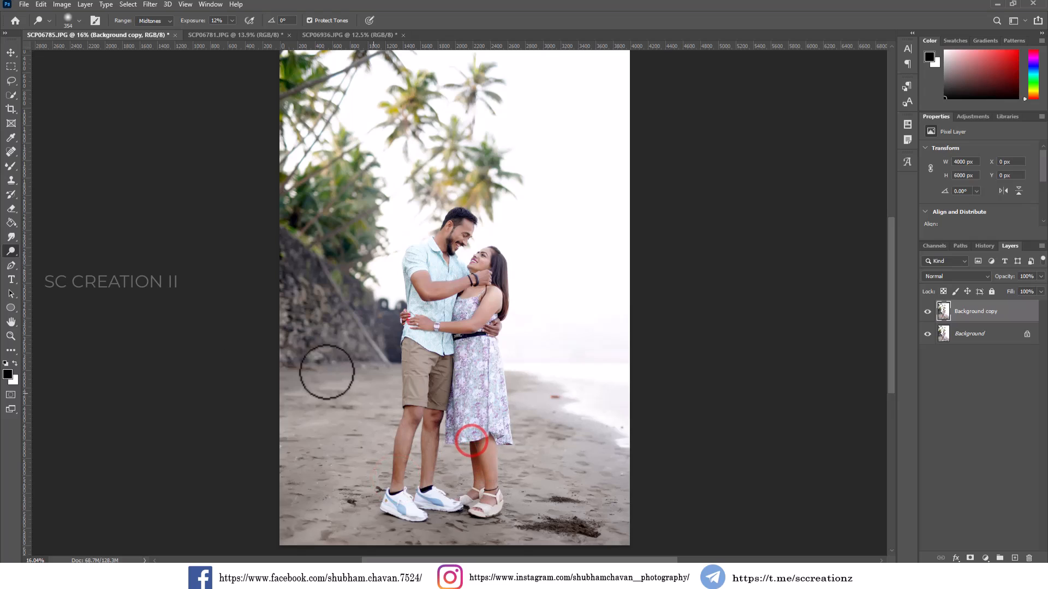
- Flatten the image into a single Background layer
left_click(11, 81)
scroll(453, 300, "down", 1)
right_click(973, 334)
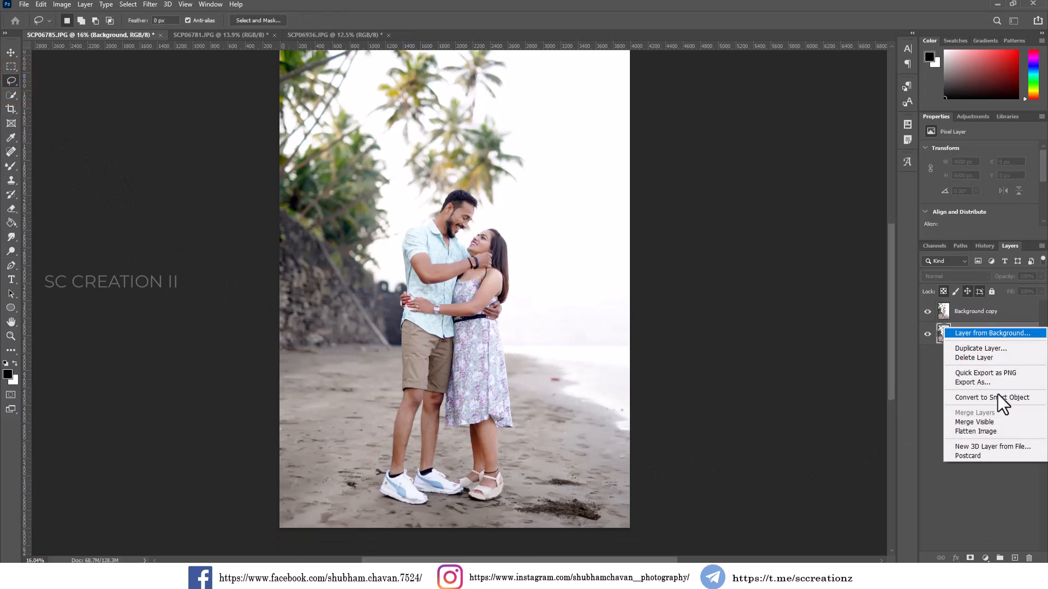
left_click(981, 429)
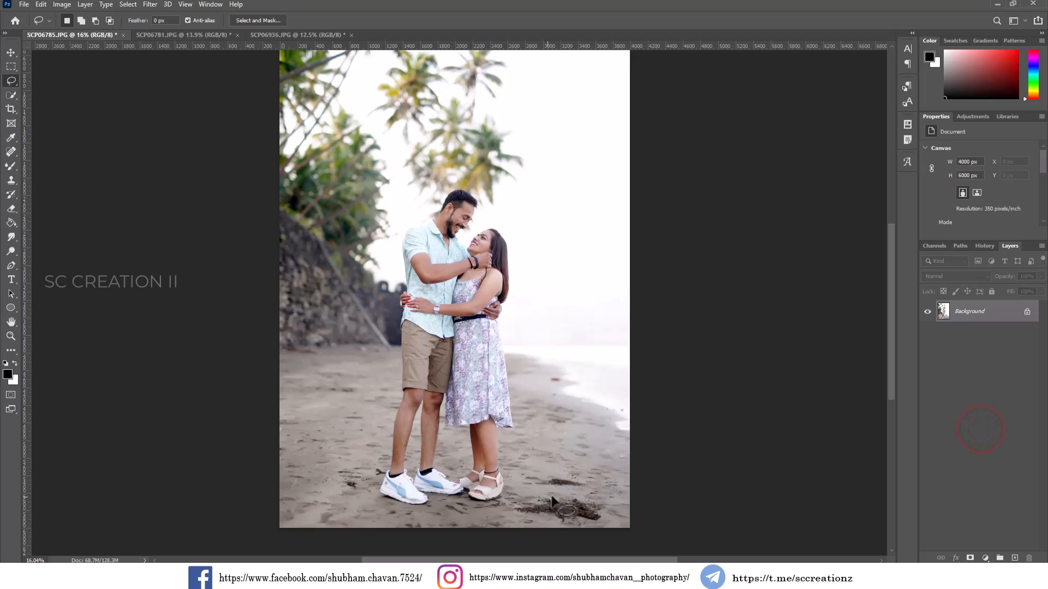
- Remove the small dark patch on the sand beside the woman's feet by lassoing it and applying Fill
mouse_move(553, 469)
left_mouse_down()
mouse_move(537, 480)
mouse_move(573, 488)
mouse_move(587, 470)
mouse_move(554, 468)
left_mouse_up()
left_click(41, 5)
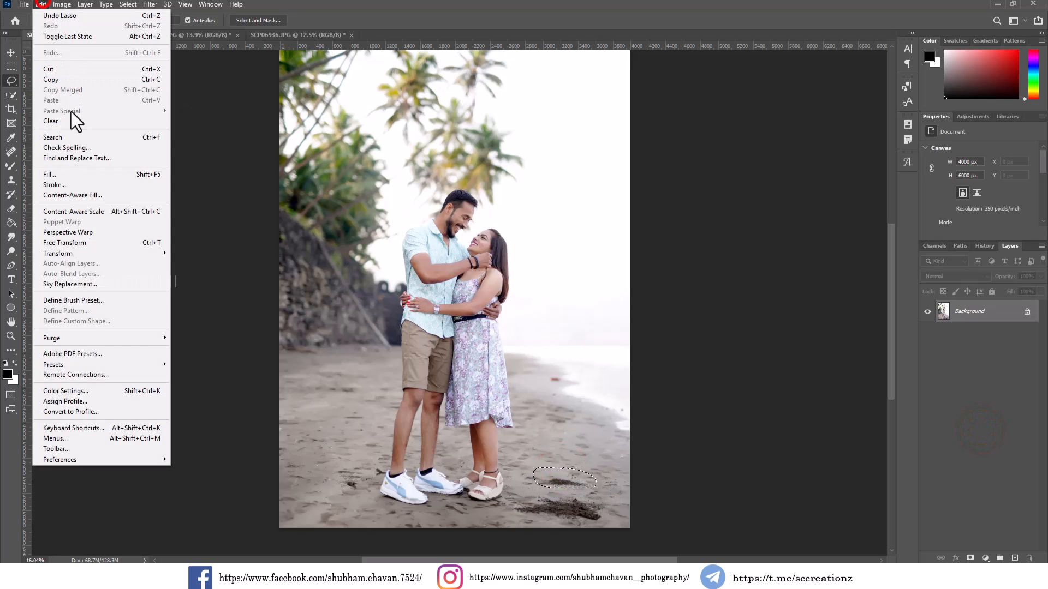
left_click(65, 170)
left_click(269, 213)
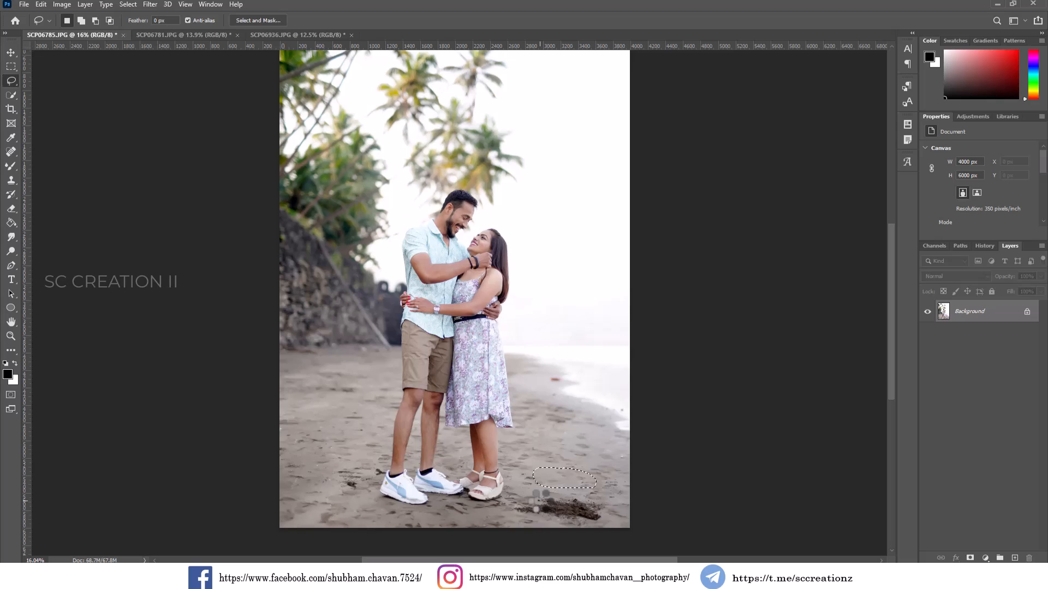
- Lasso the larger debris patch near the photo's lower edge and remove it with Fill
mouse_move(525, 491)
left_mouse_down()
mouse_move(516, 516)
mouse_move(598, 525)
left_mouse_up()
left_click_drag(537, 494, 532, 491)
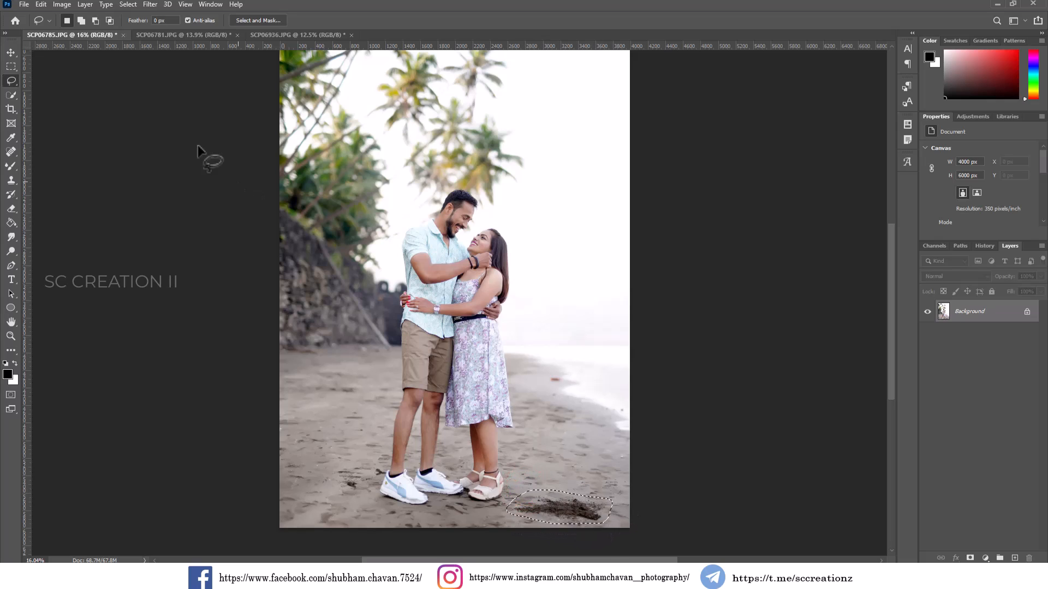
left_click(41, 5)
left_click(75, 174)
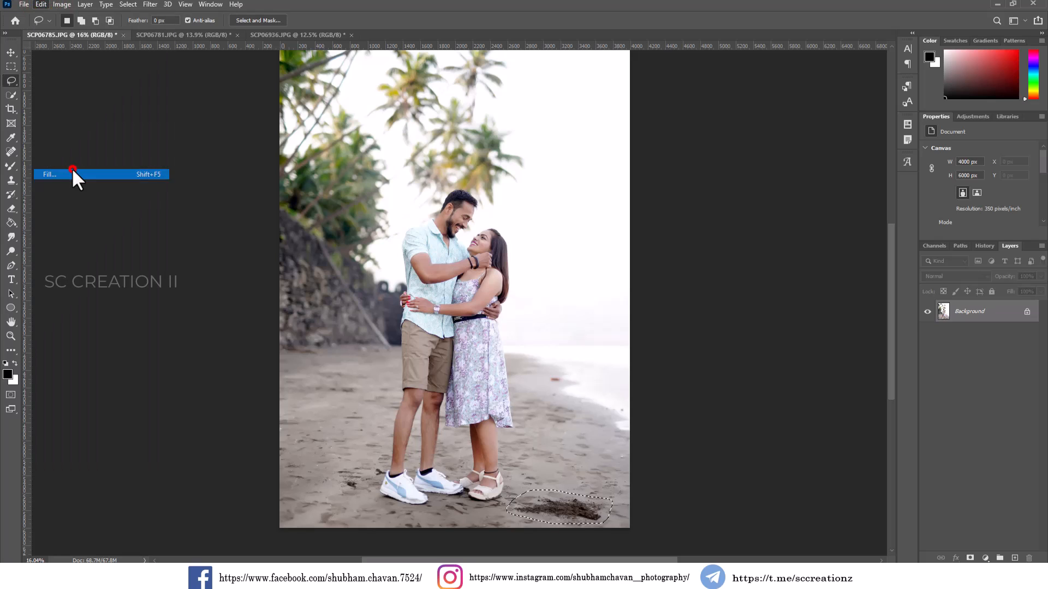
left_click(276, 217)
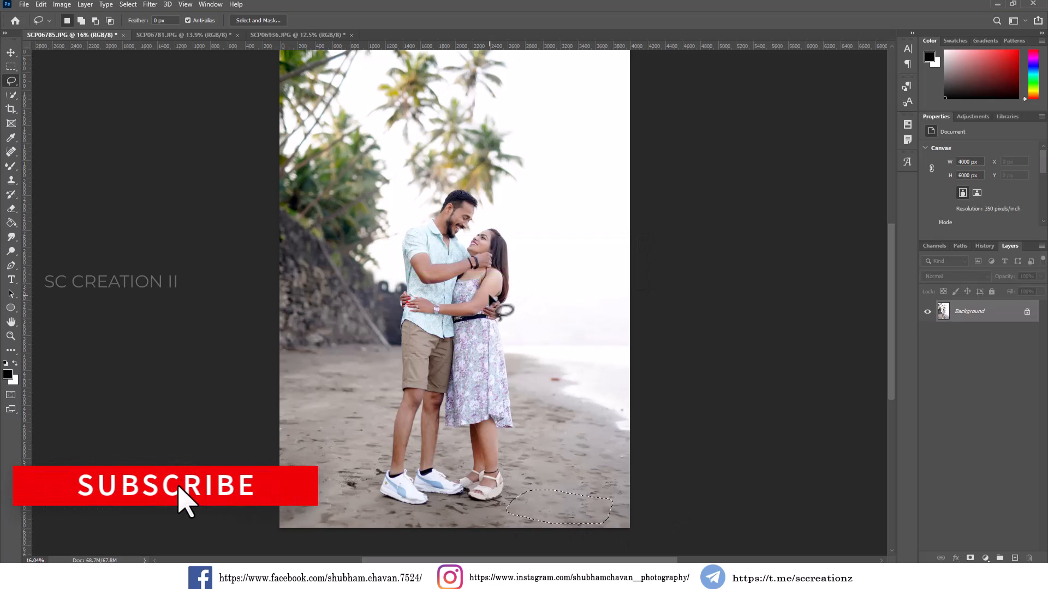
- Duplicate the flattened Background layer as Background copy and open the copy in the Camera Raw Filter
scroll(593, 353, "down", 2)
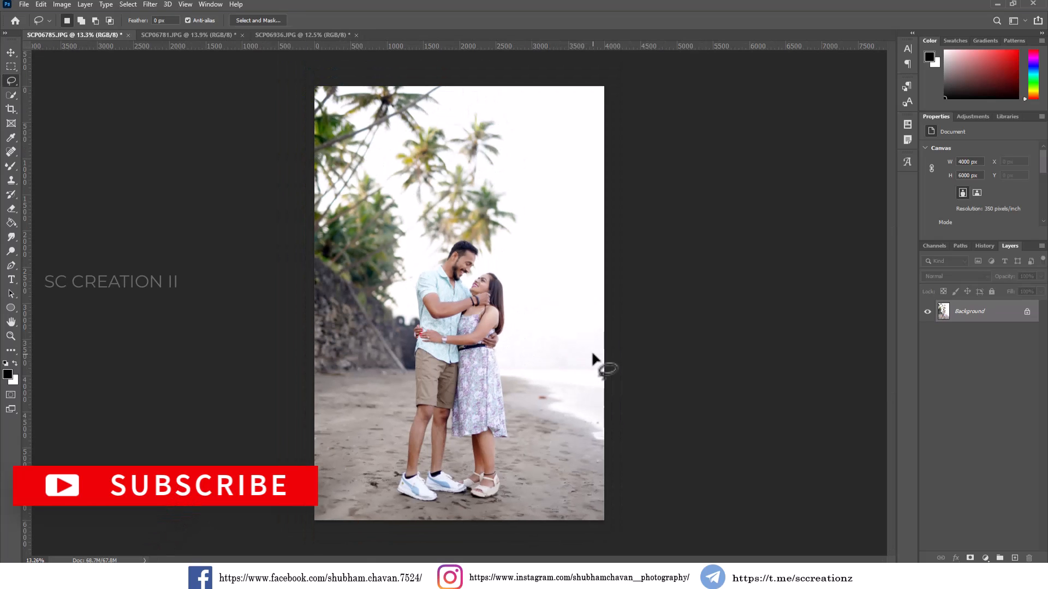
scroll(594, 353, "up", 1)
right_click(974, 317)
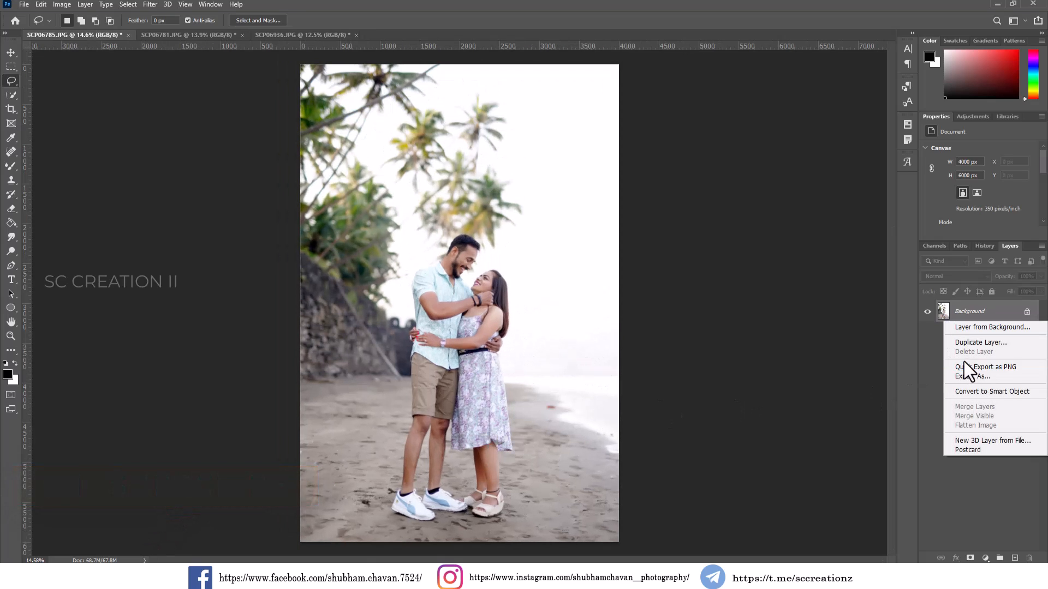
left_click(968, 343)
left_click(330, 195)
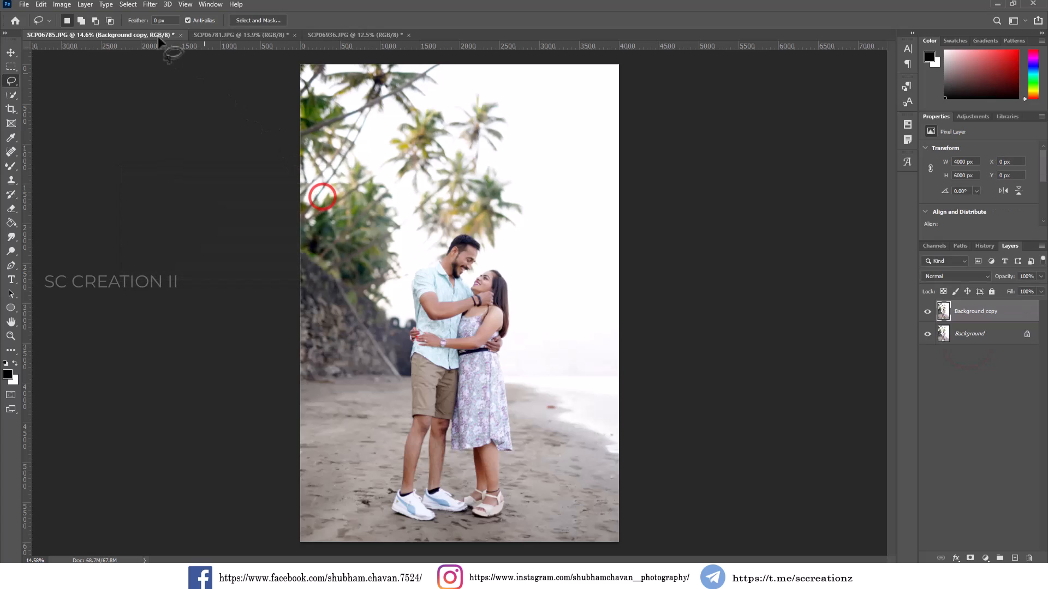
left_click(150, 4)
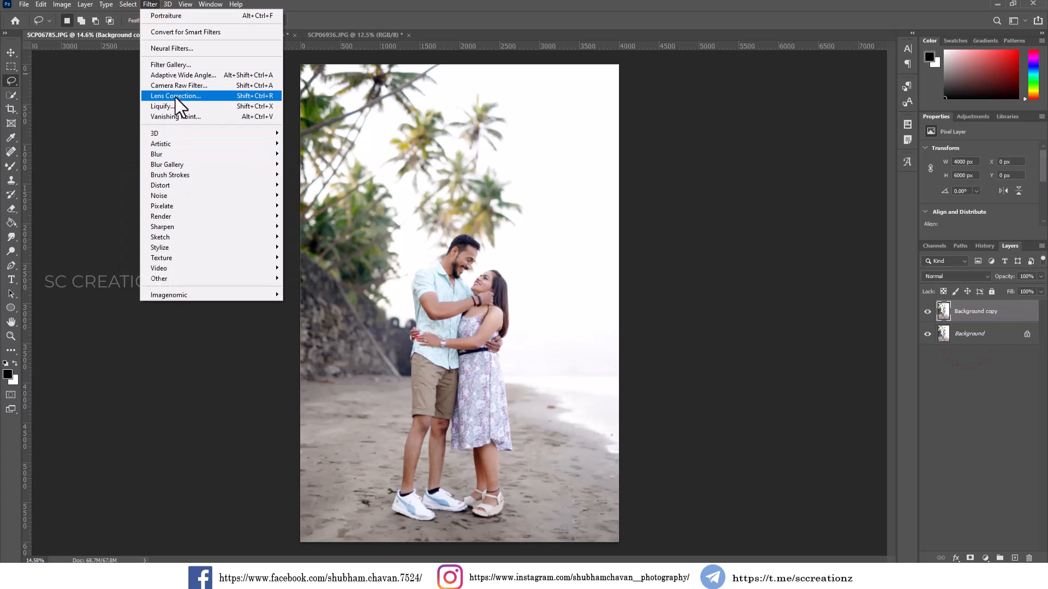
left_click(188, 85)
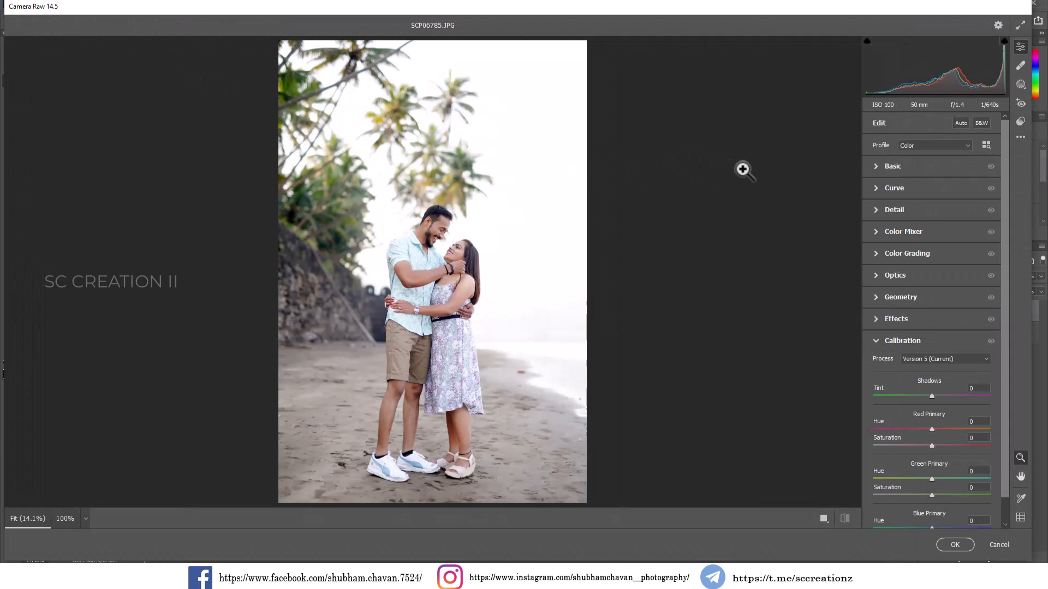
- Set the Basic tone values to Contrast -7, Highlights +31, Shadows +57, Whites -12 and Blacks -47
left_click(886, 166)
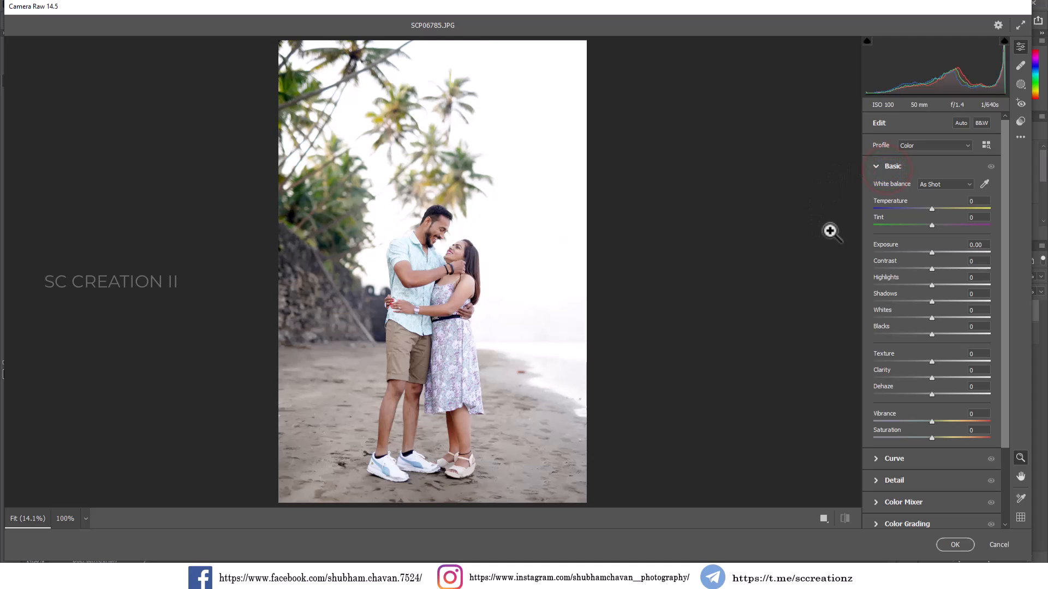
left_click(930, 269)
left_click_drag(944, 286, 949, 286)
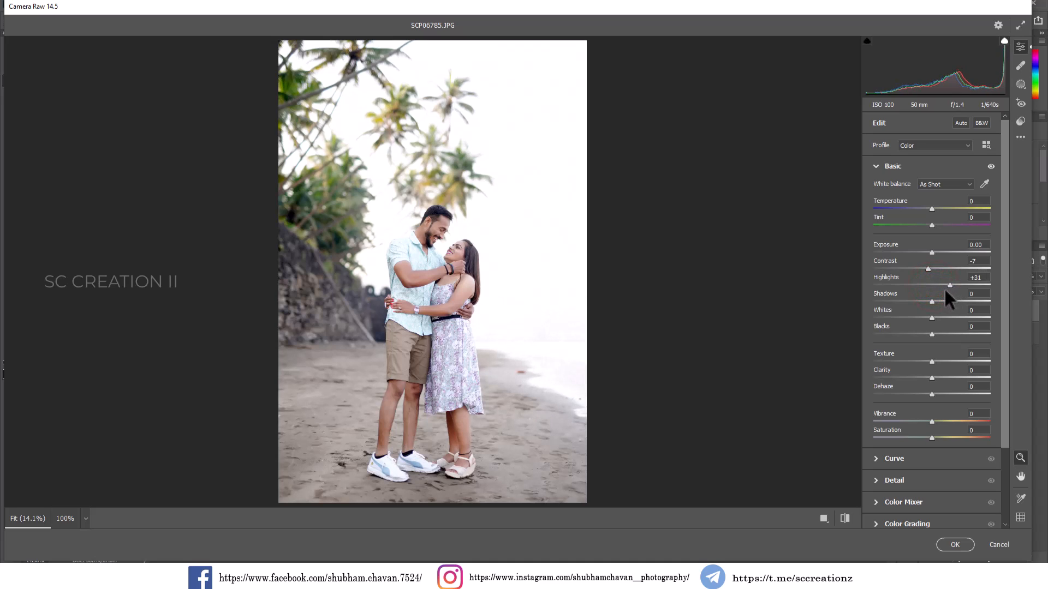
left_click_drag(932, 300, 963, 301)
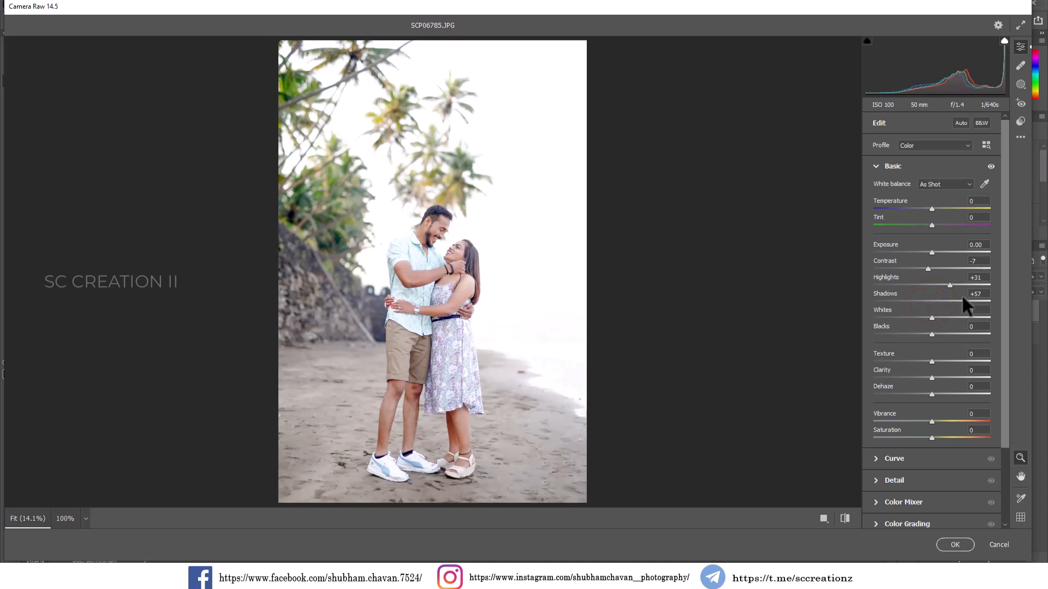
left_click_drag(932, 317, 923, 317)
left_click_drag(919, 333, 904, 336)
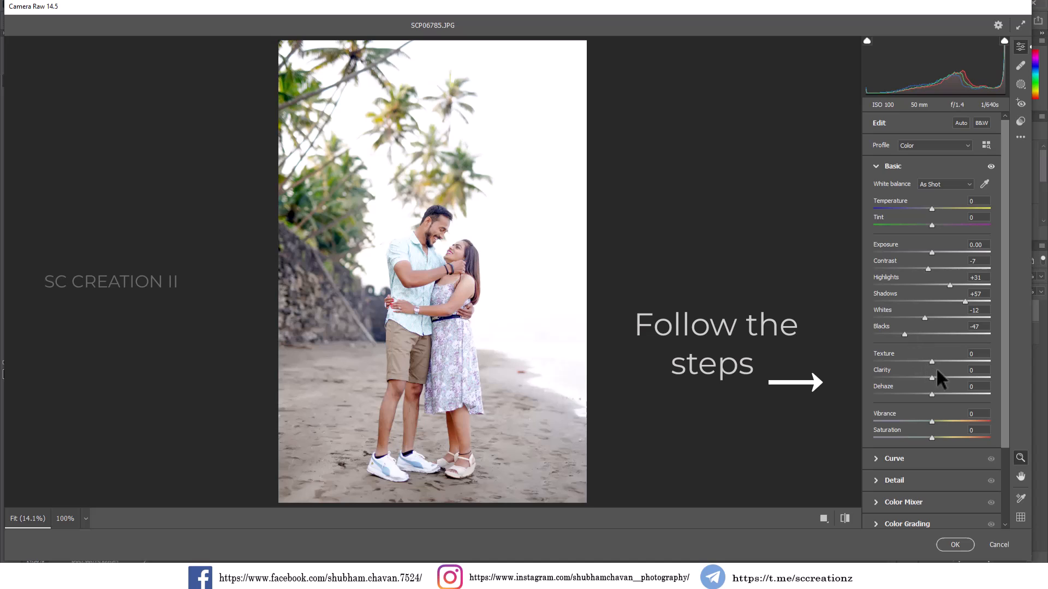
- Set Clarity to +11 and fine-tune Vibrance and the white balance temperature and tint in the Basic adjustments
left_click_drag(937, 372, 939, 376)
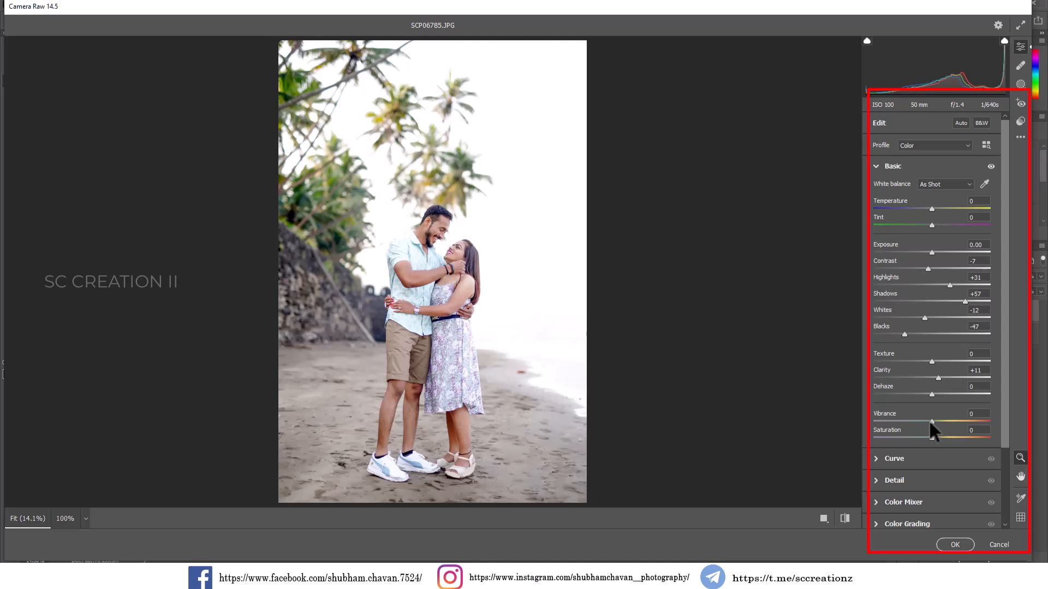
left_click_drag(931, 422, 929, 422)
left_click_drag(931, 225, 932, 211)
left_click(883, 167)
- Adjust the parametric tone curve with Darks at +2 and Shadows at -23
left_click(887, 188)
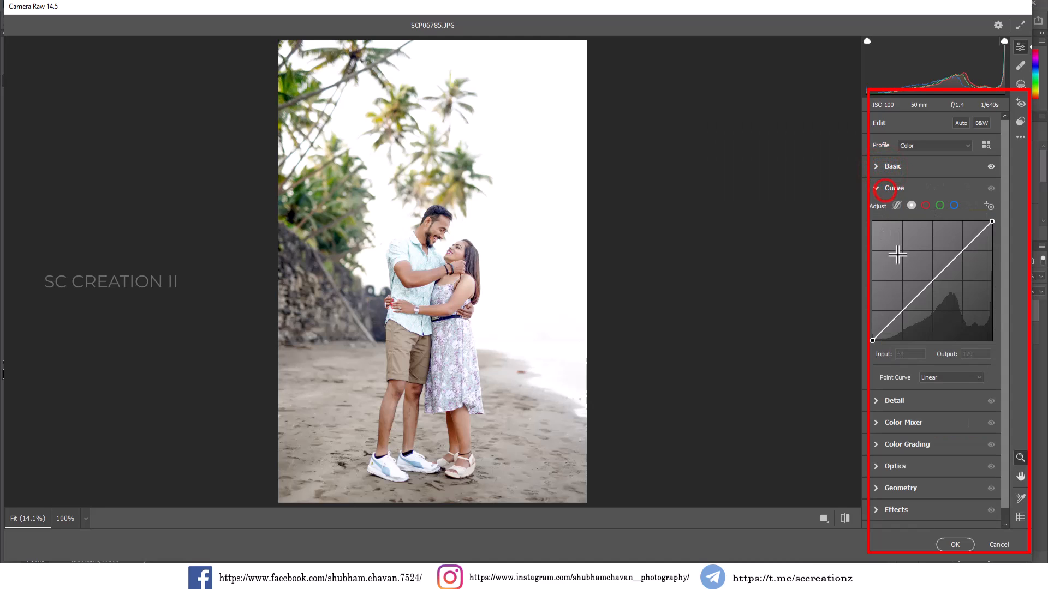
left_click(896, 207)
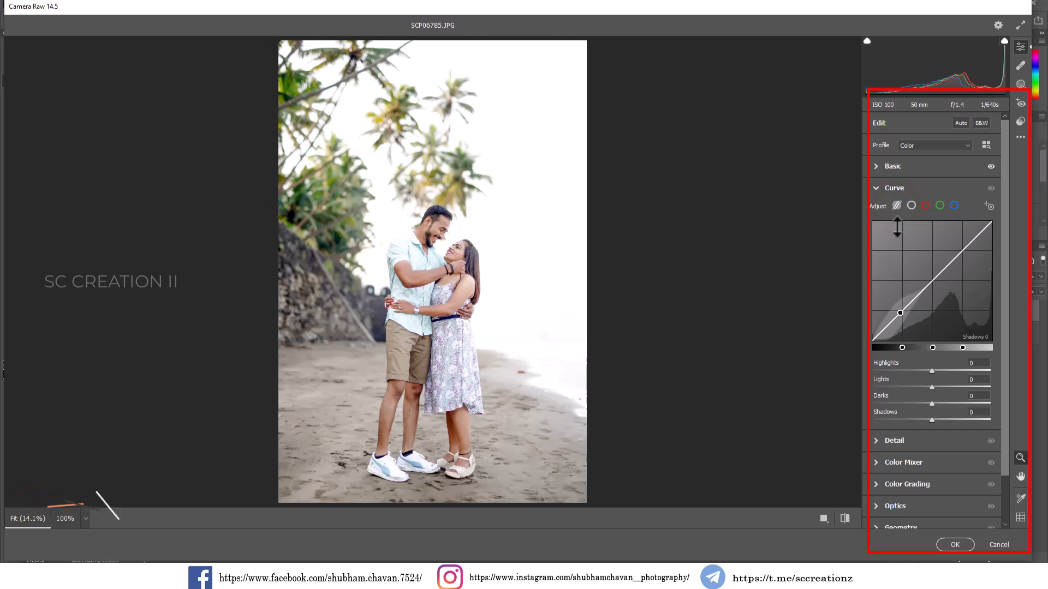
left_click_drag(931, 419, 933, 395)
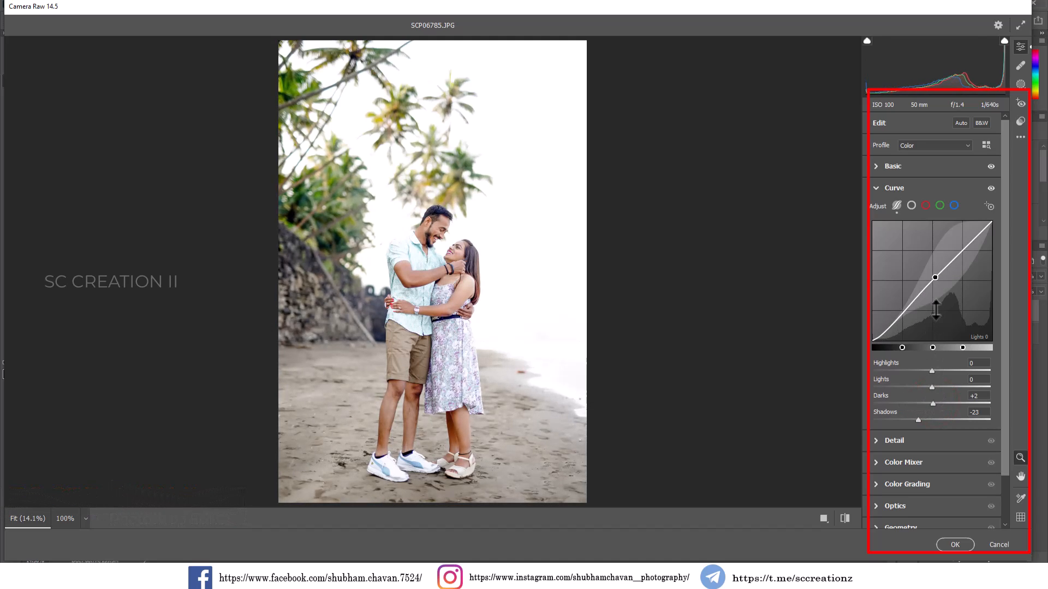
- On the blue channel curve, raise the black point to output 10 and add a midpoint at input 130, output 126
left_click(953, 206)
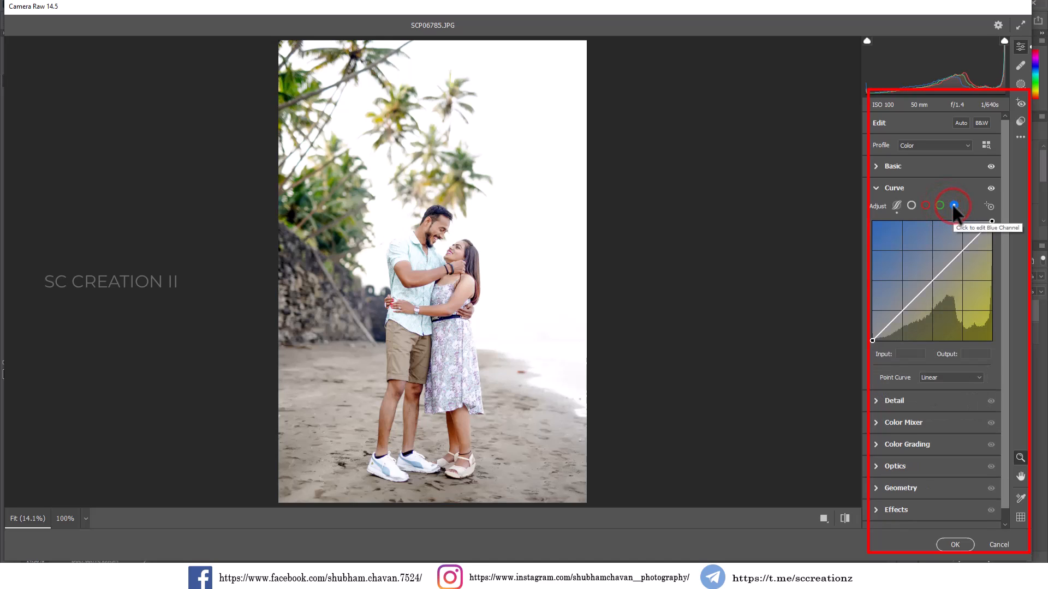
left_click_drag(871, 340, 873, 335)
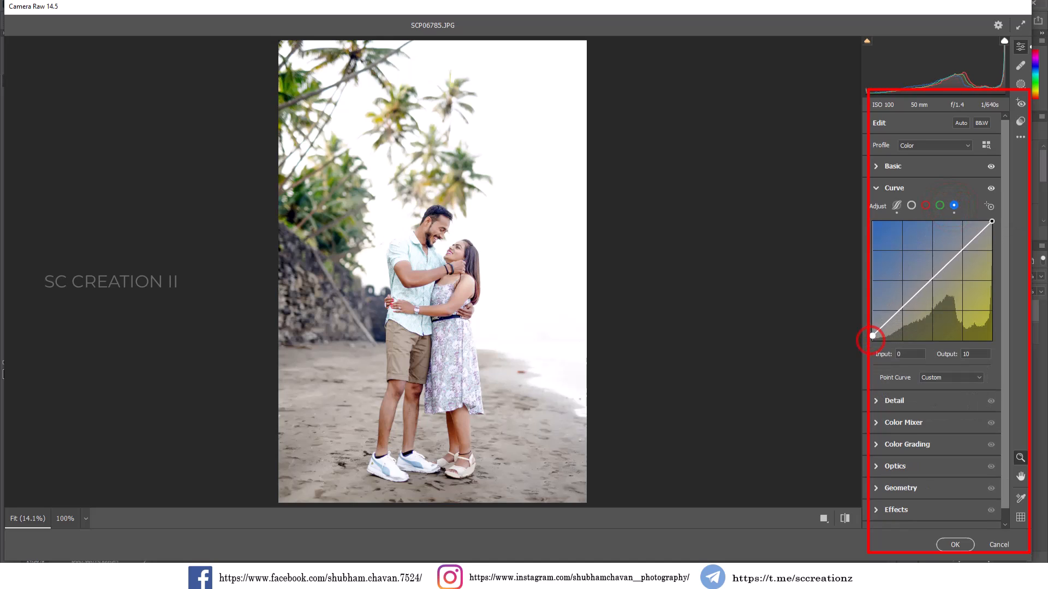
left_click_drag(933, 280, 936, 284)
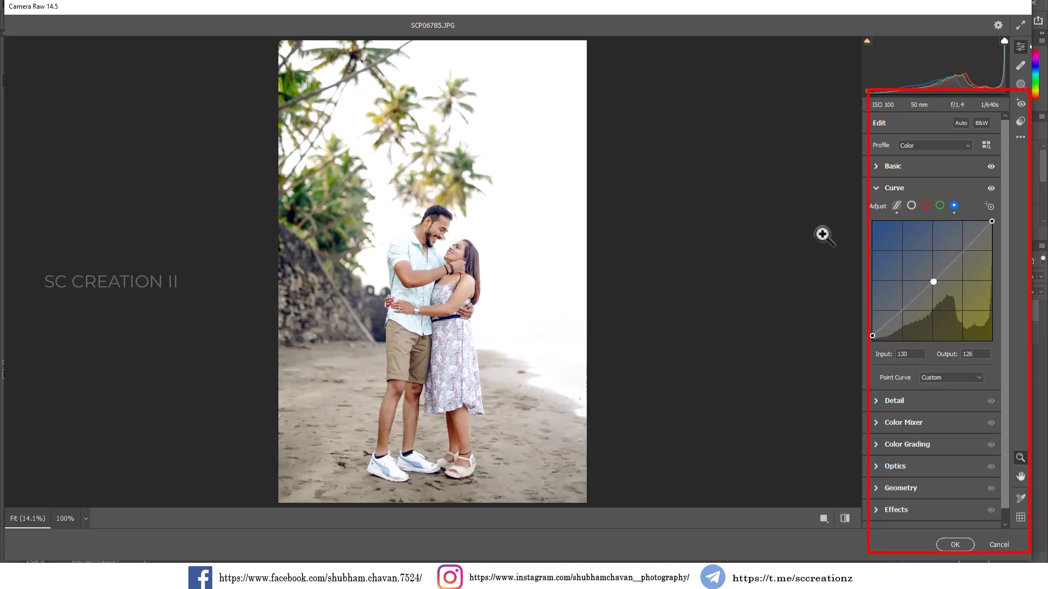
left_click(885, 190)
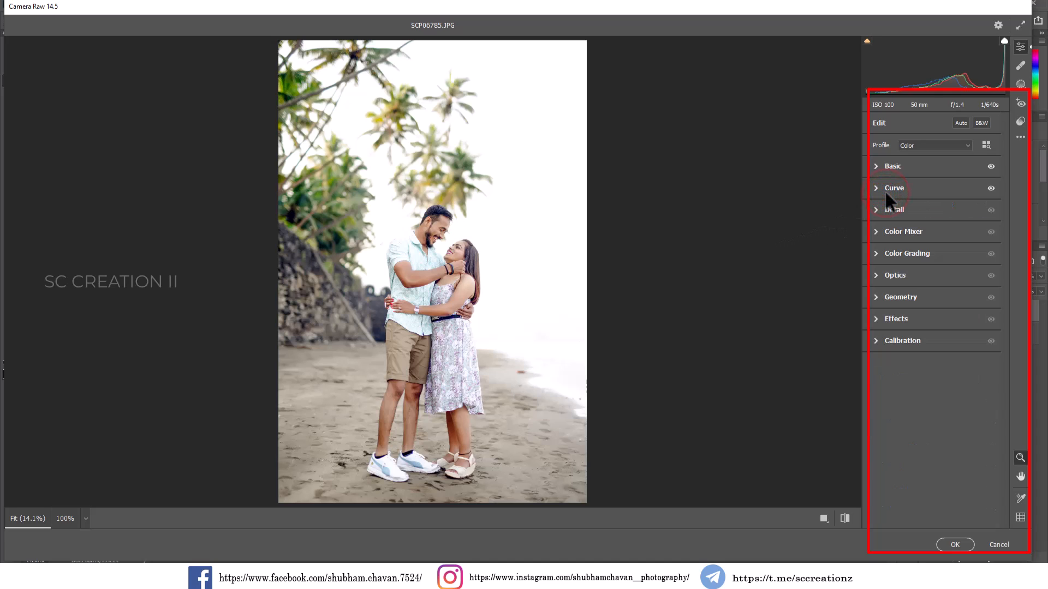
- Add a moderate amount of Sharpening in the Detail adjustments
left_click(885, 213)
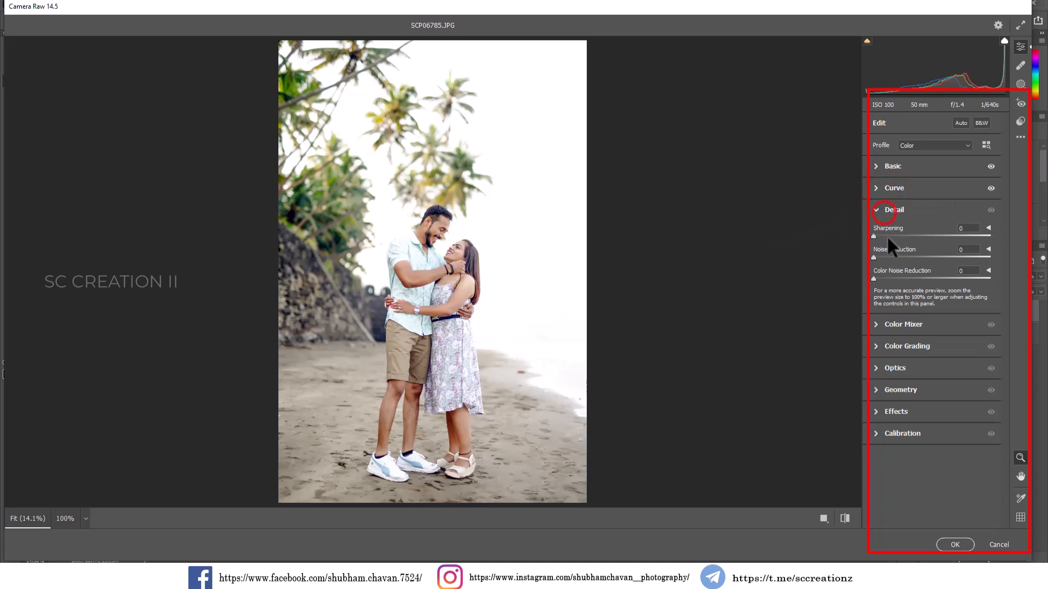
left_click_drag(894, 238, 898, 237)
left_click(892, 209)
- Shift the Color Mixer hues, setting Yellows to -37 and Greens to +31
left_click(887, 232)
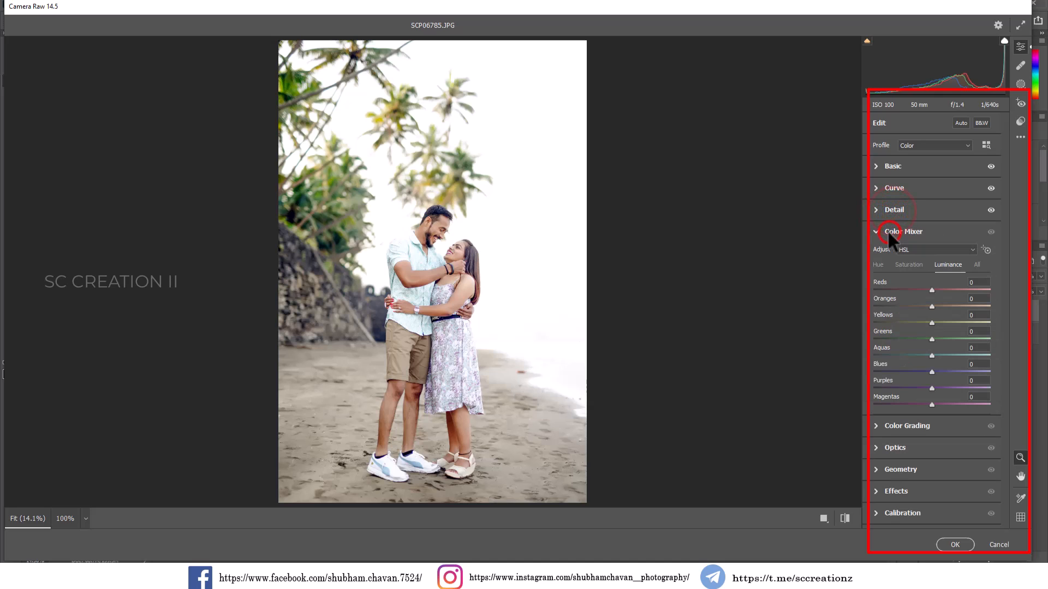
left_click(878, 266)
mouse_move(931, 323)
left_mouse_down()
mouse_move(910, 319)
mouse_move(897, 335)
mouse_move(941, 336)
mouse_move(873, 332)
mouse_move(938, 337)
left_mouse_up()
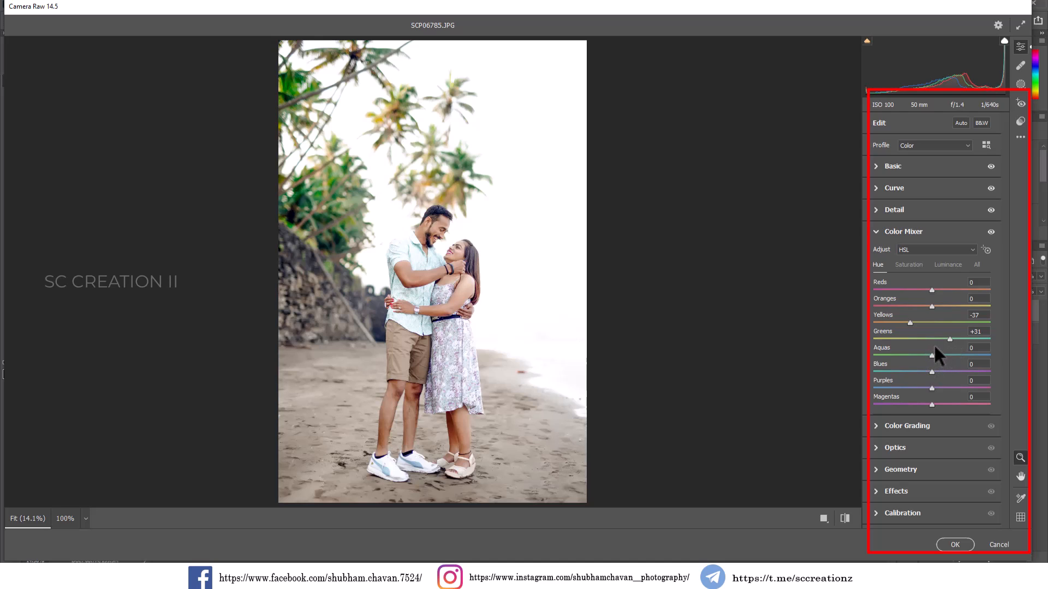
- Set the Color Mixer saturation to Reds +23, Oranges +1, Yellows -50, Greens -53, Aquas +33 and Blues -26
left_click(908, 266)
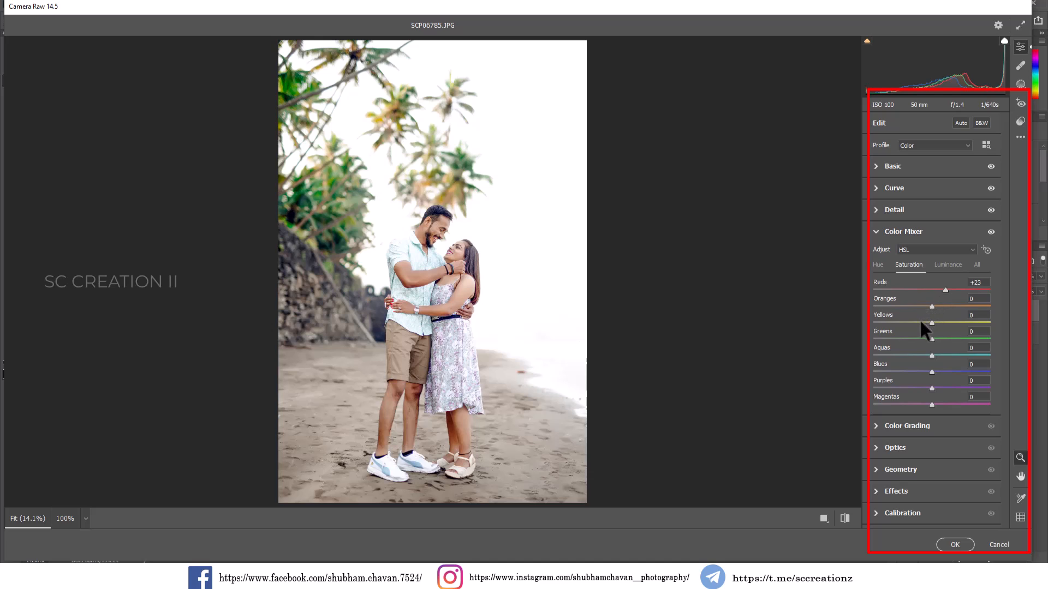
left_click_drag(920, 321, 905, 337)
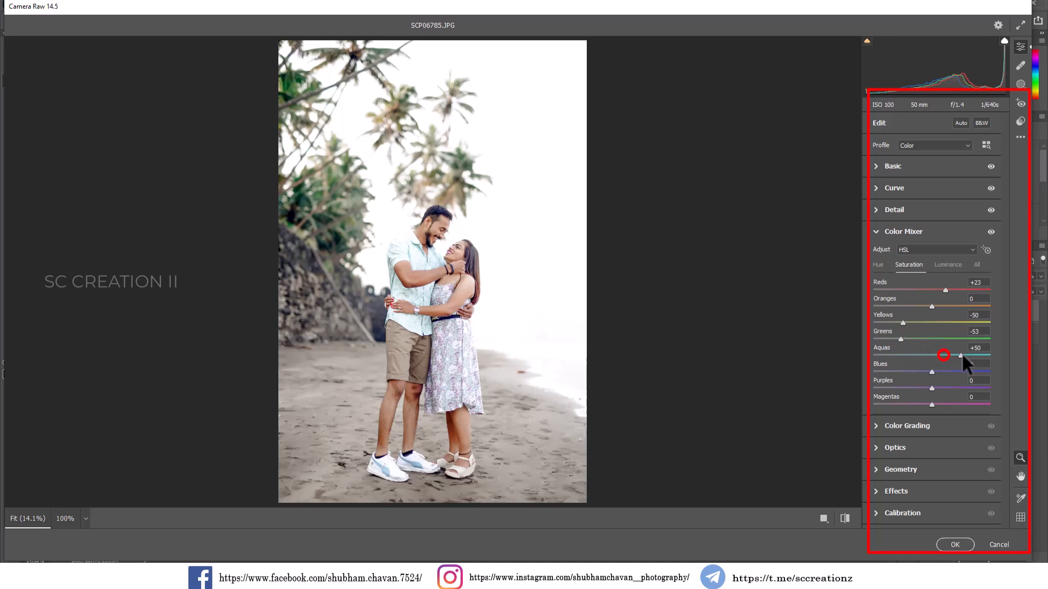
left_click_drag(951, 355, 917, 372)
left_click(447, 240)
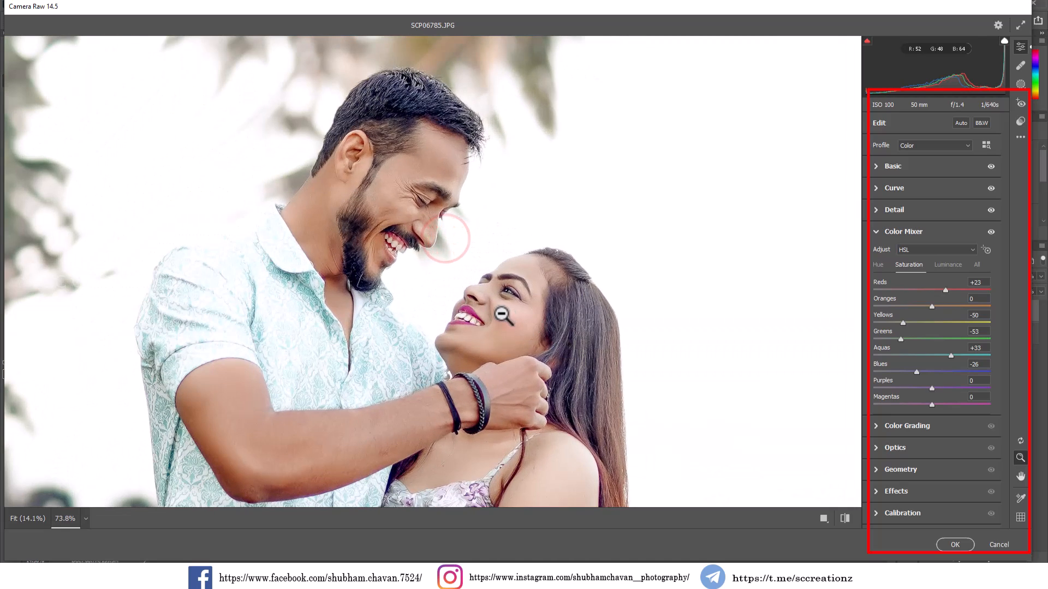
left_click(501, 315, "alt")
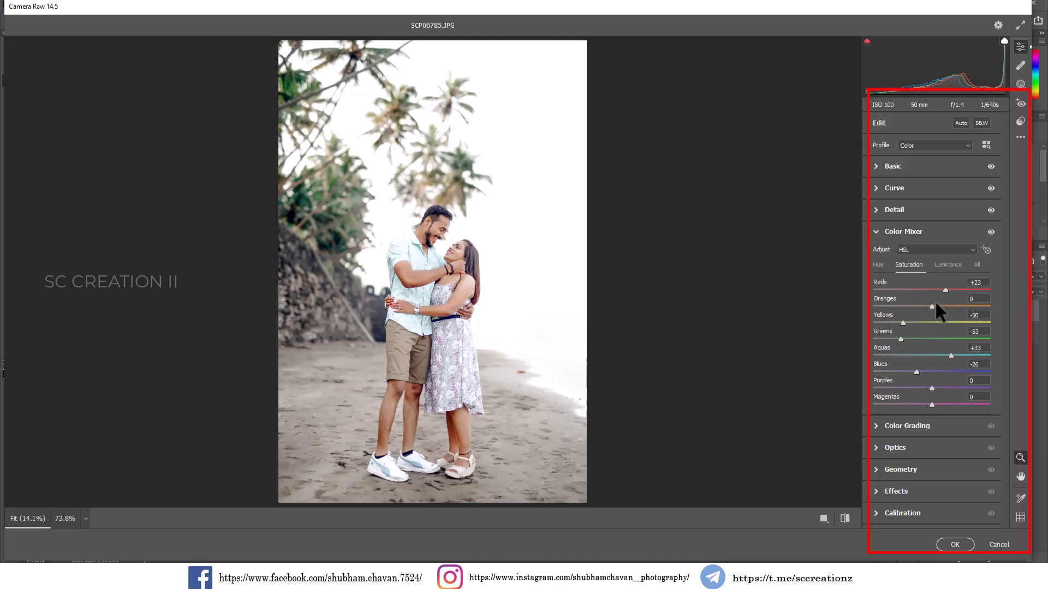
left_click_drag(943, 307, 931, 307)
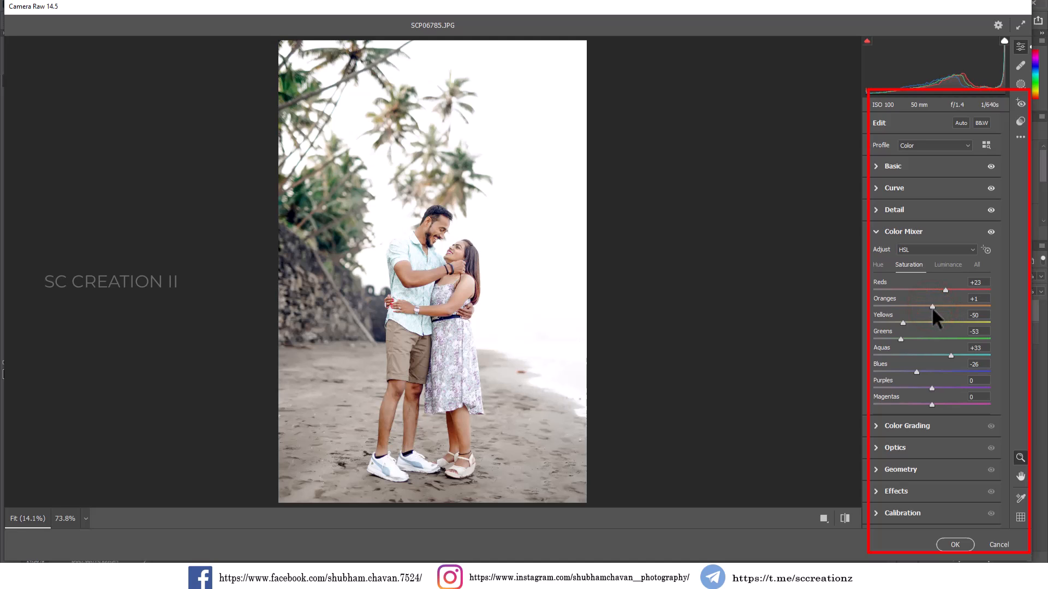
- Set the Color Mixer luminance to Reds -19, Oranges +16, Yellows -25, Greens -30, Aquas -28 and Blues -14
left_click(949, 264)
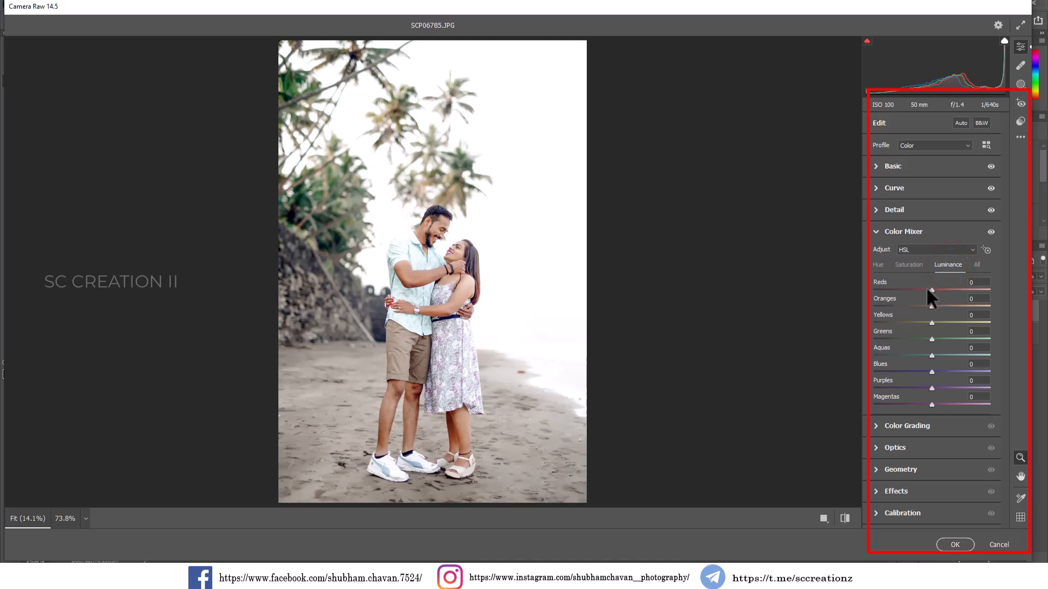
left_click_drag(931, 290, 926, 292)
left_click_drag(932, 306, 938, 307)
left_click(918, 322)
mouse_move(917, 322)
left_mouse_down()
mouse_move(943, 322)
mouse_move(920, 323)
left_mouse_up()
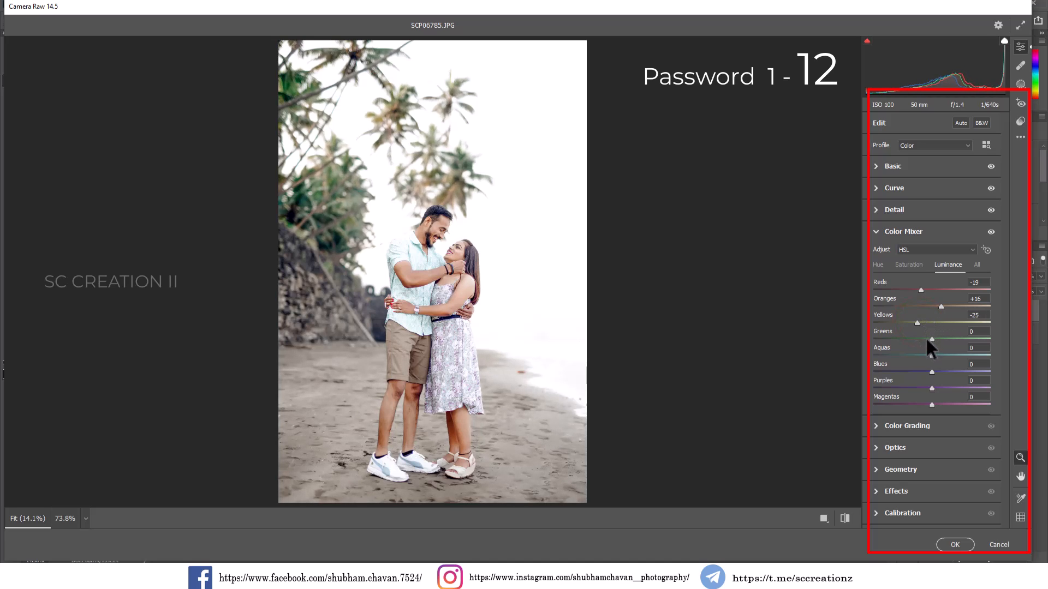
left_click_drag(928, 340, 922, 372)
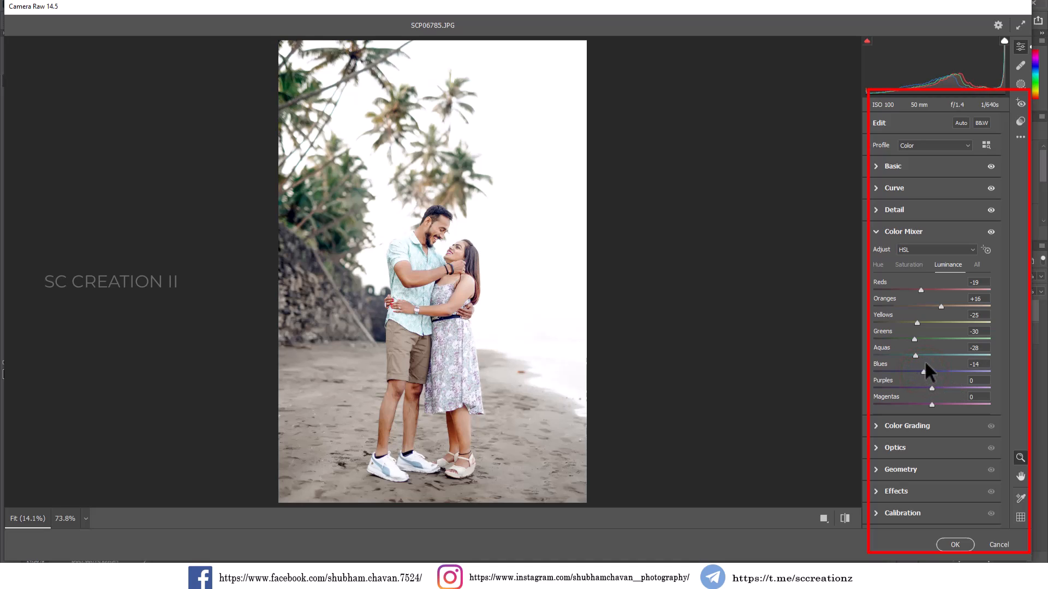
left_click(878, 233)
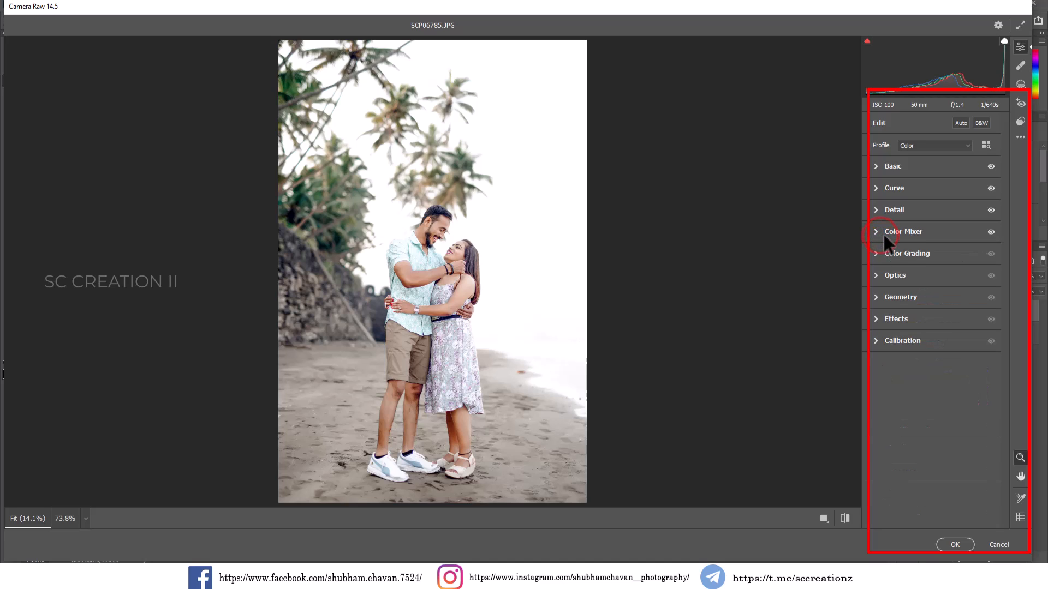
- Grade the shadows with Hue 280 and Saturation 6, and raise the Color Grading Blending to 100
left_click(891, 261)
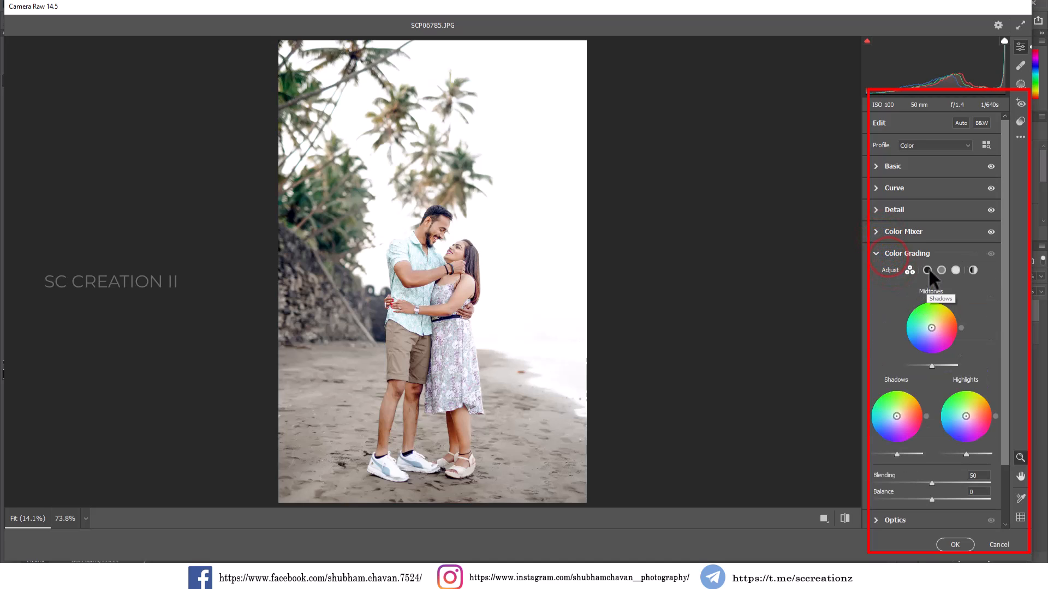
left_click(927, 270)
left_click(967, 410)
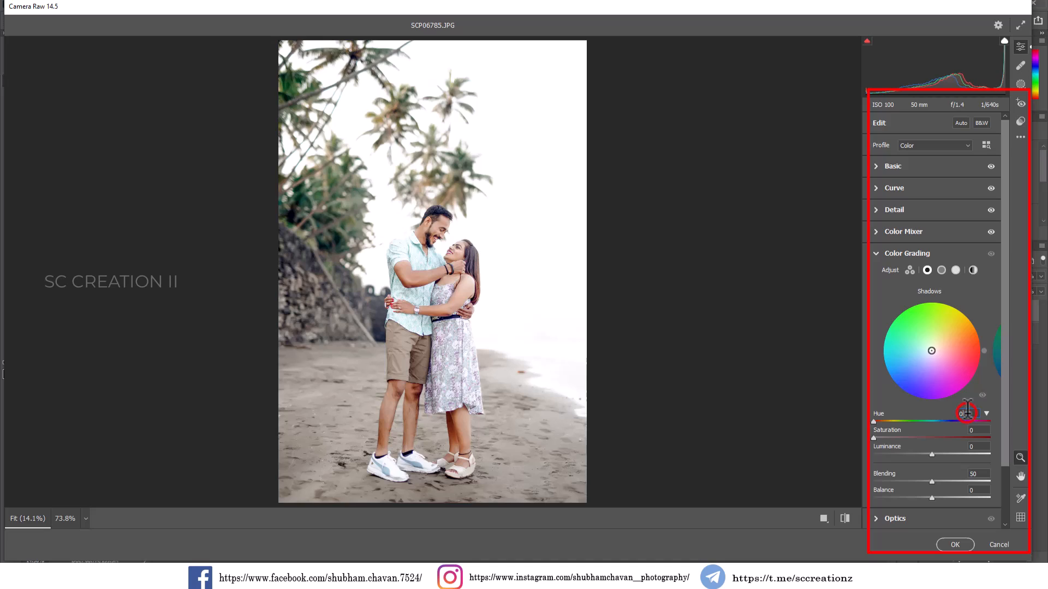
type("280")
left_click(986, 431)
type("6")
left_click(972, 315)
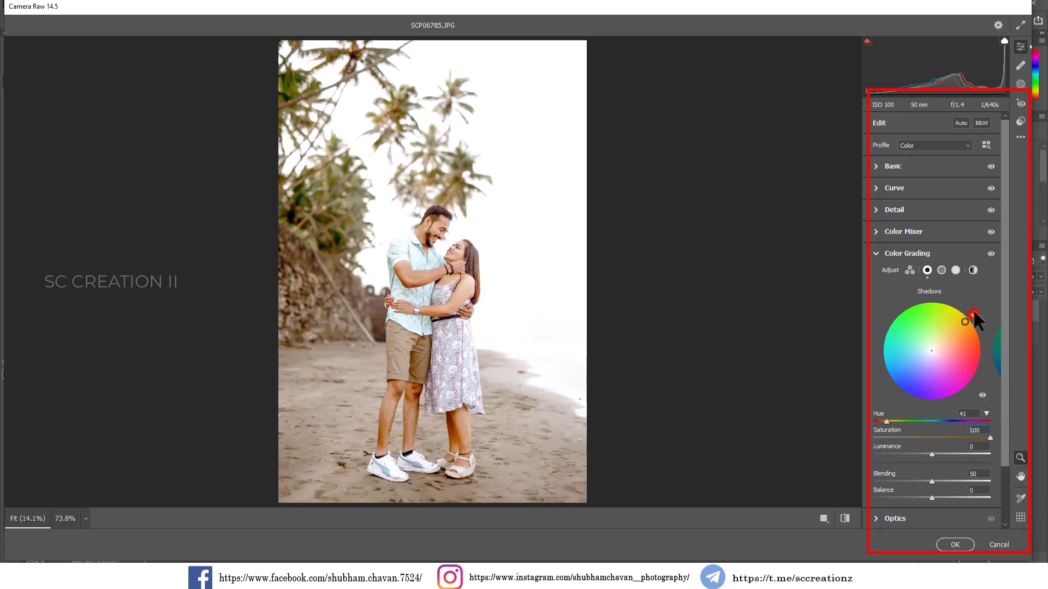
key("ctrl+z")
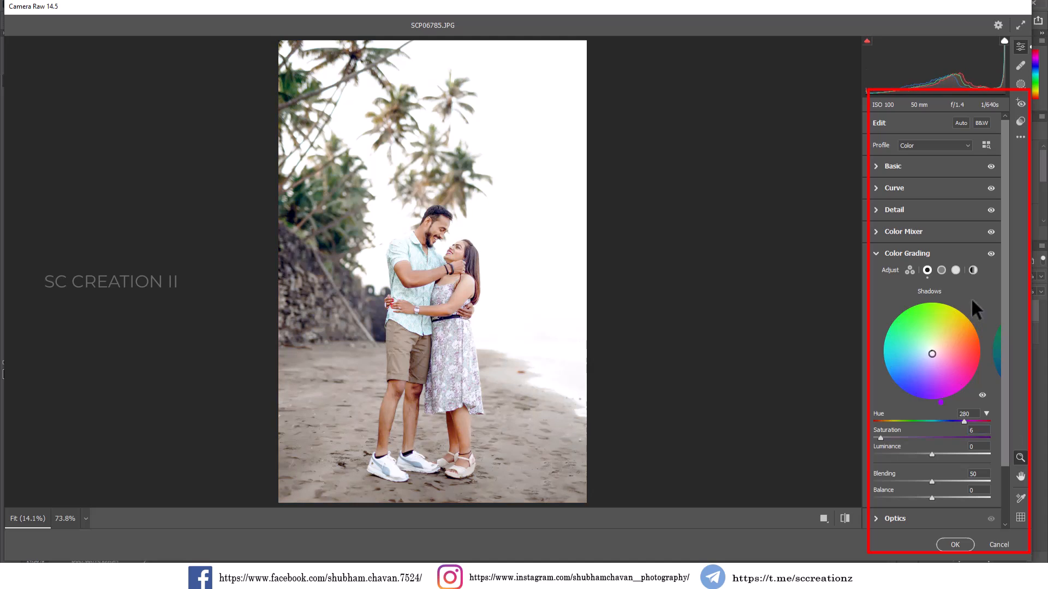
left_click(976, 430)
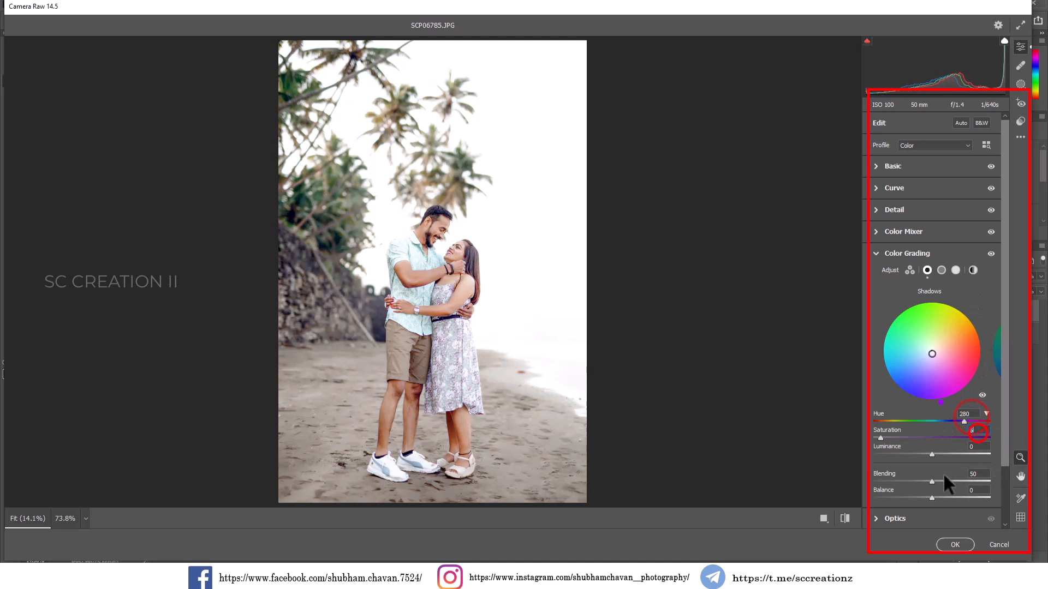
left_click_drag(932, 482, 990, 482)
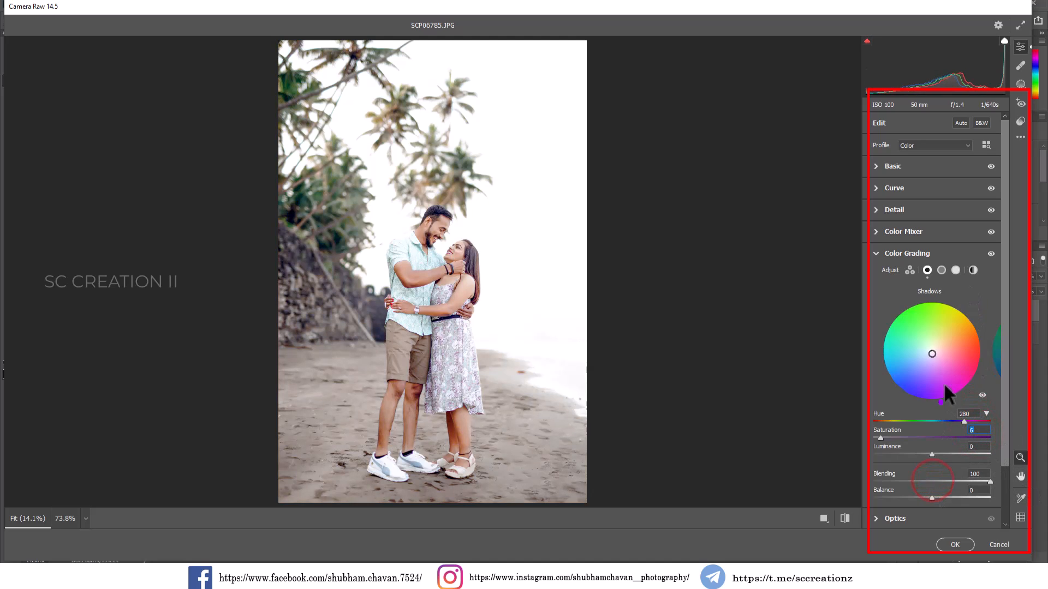
- Grade the highlights with Hue 80 and Saturation 7, and set the Color Grading Balance to +1
left_click(956, 270)
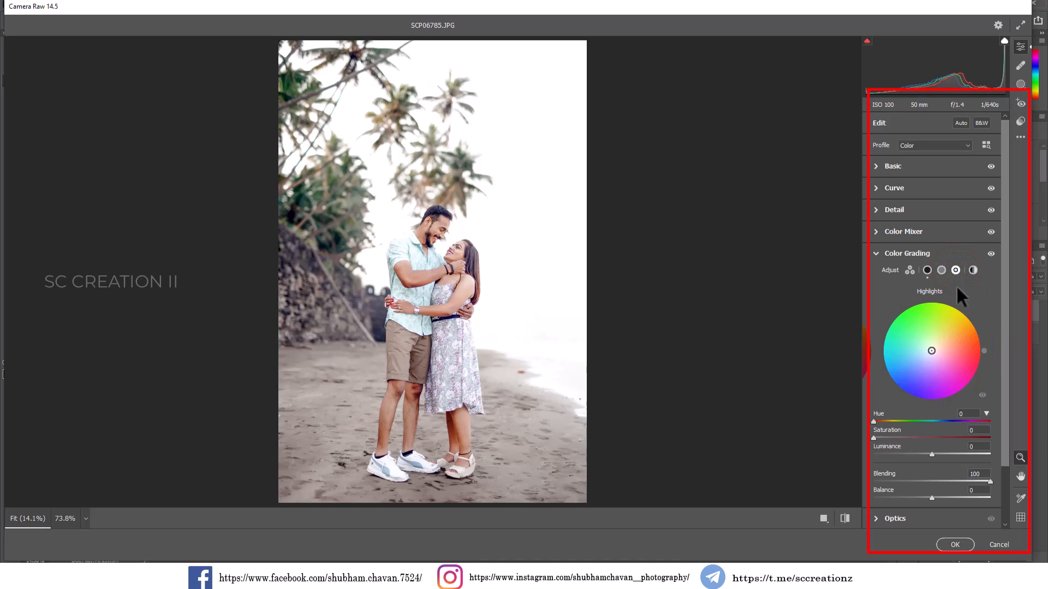
left_click(973, 414)
type("80")
left_click(981, 438)
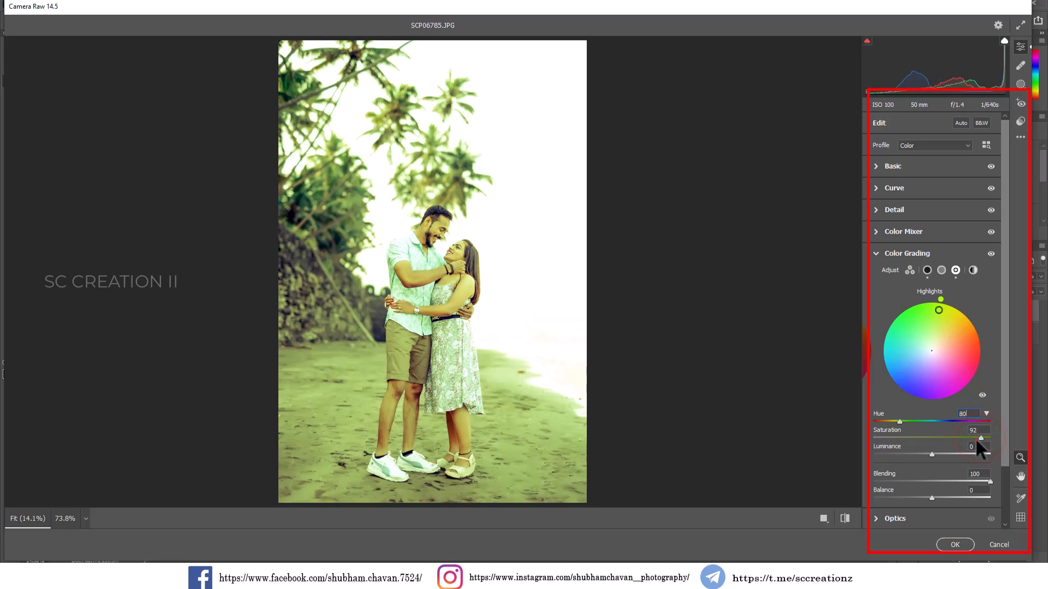
left_click(883, 438)
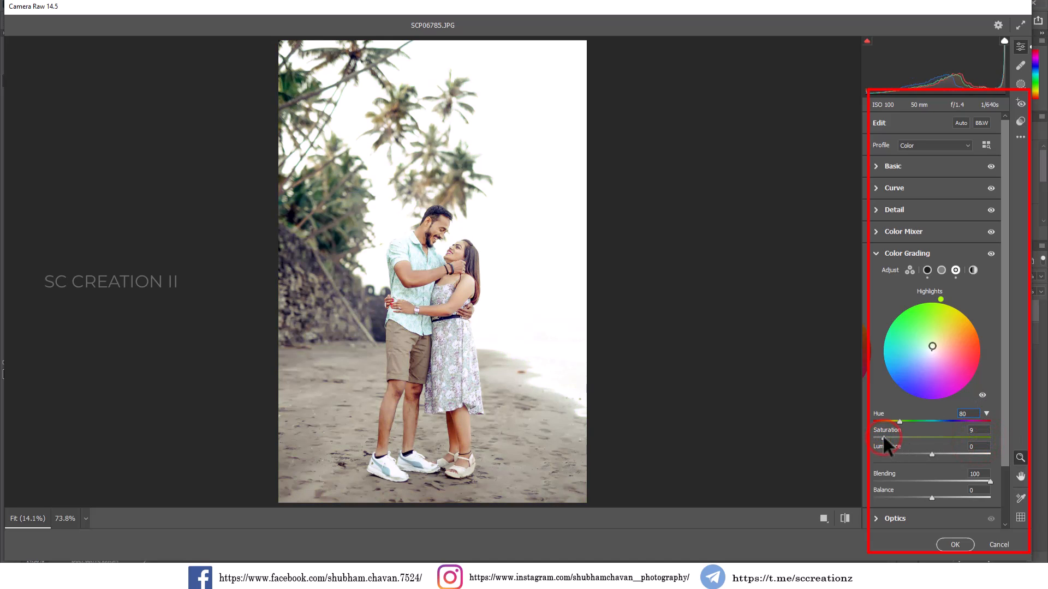
double_click(981, 430)
type("7")
left_click(938, 497)
left_click_drag(955, 498, 865, 499)
mouse_move(952, 496)
left_mouse_down()
mouse_move(970, 496)
mouse_move(932, 497)
left_mouse_up()
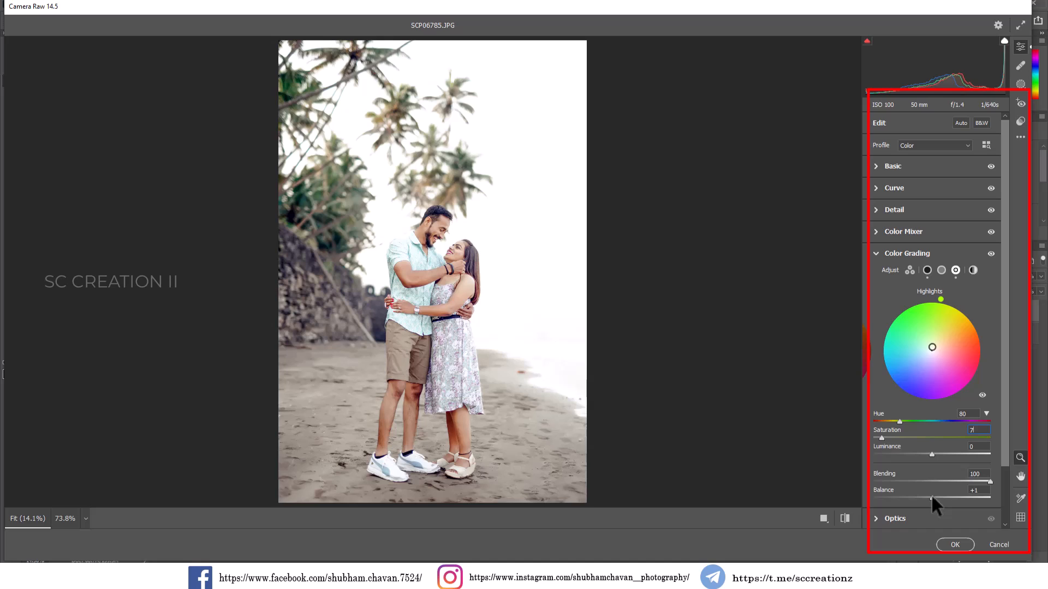
left_click(880, 251)
- Set the Effects Vignetting to -6 for the beach portrait
left_click(888, 318)
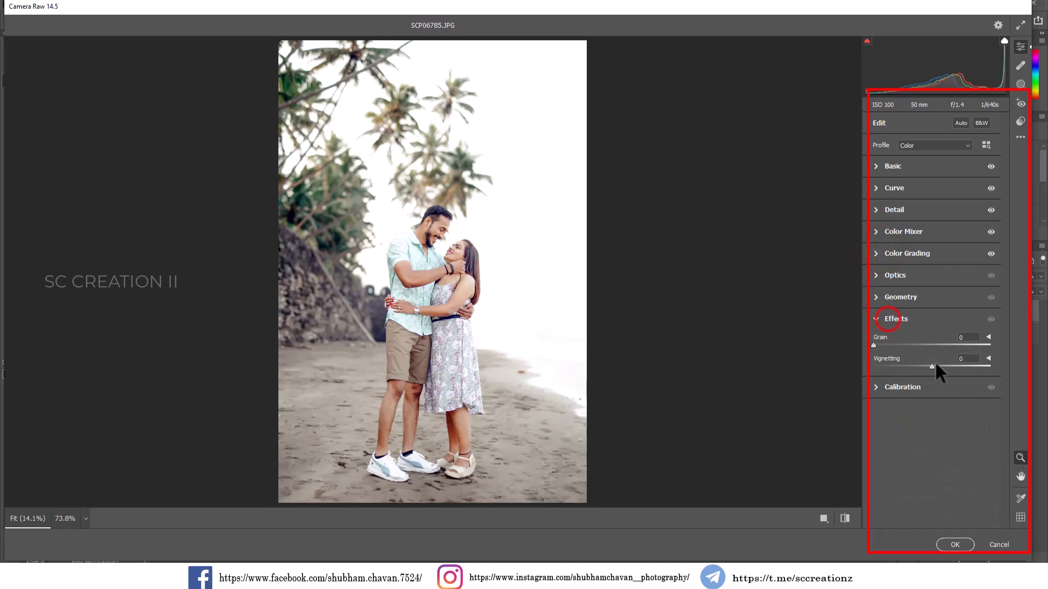
left_click_drag(935, 365, 922, 365)
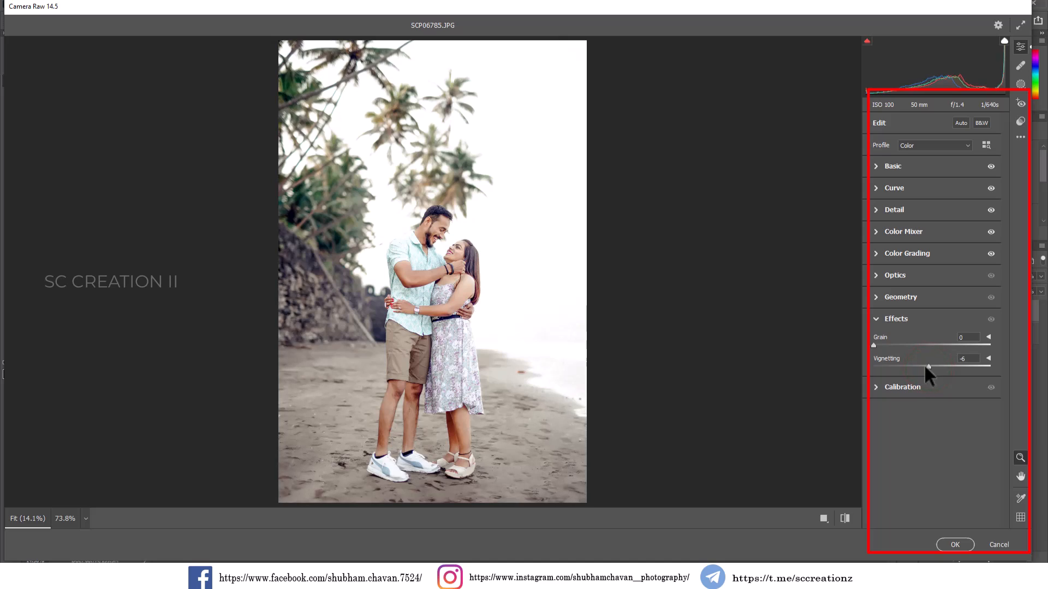
left_click(897, 323)
- Calibrate the colours with Red Primary Hue +2, Green Primary Hue -38, Blue Primary Hue -32 and Blue Primary Saturation +12
left_click(895, 341)
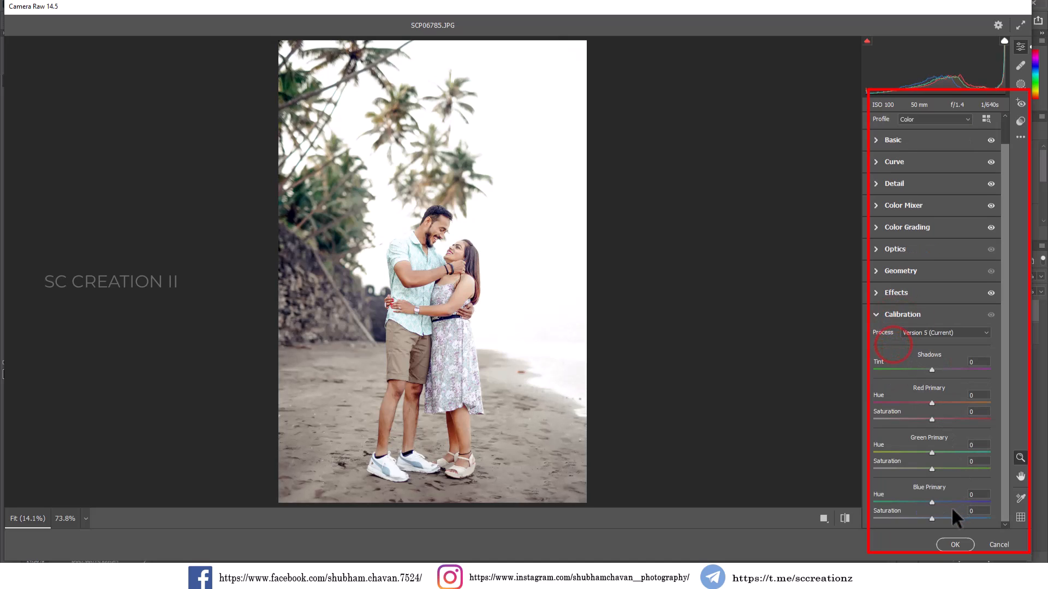
left_click_drag(938, 502, 912, 498)
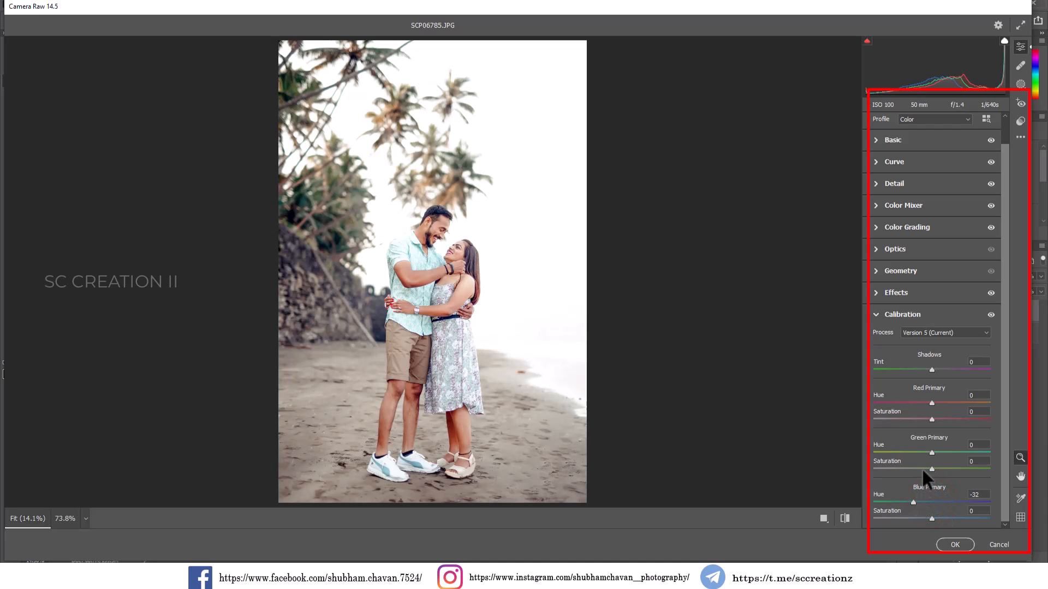
left_click_drag(931, 453, 909, 453)
left_click_drag(932, 403, 932, 403)
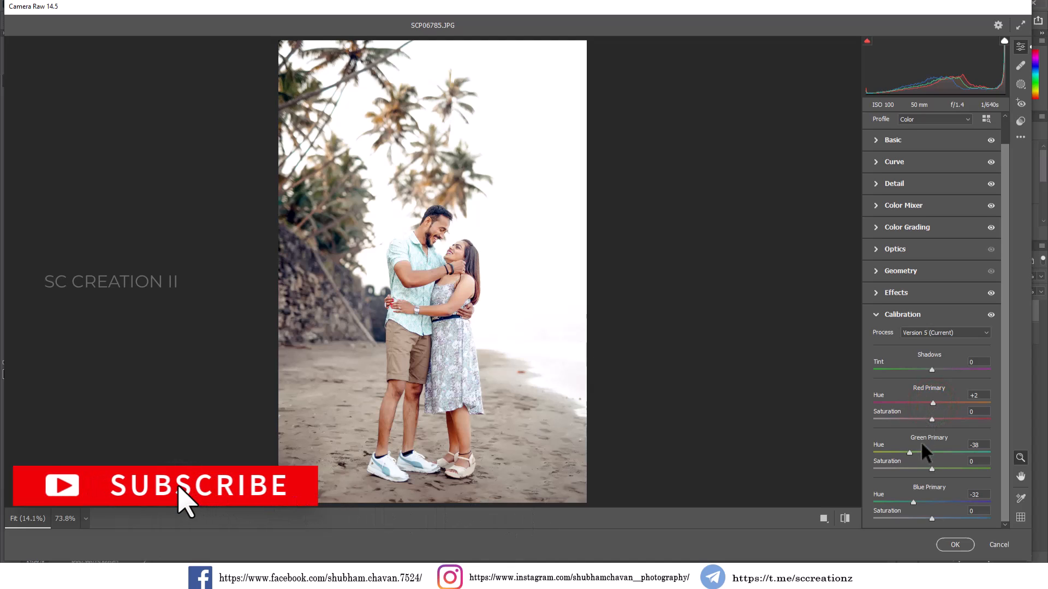
mouse_move(931, 518)
left_mouse_down()
mouse_move(952, 518)
mouse_move(908, 518)
mouse_move(938, 518)
left_mouse_up()
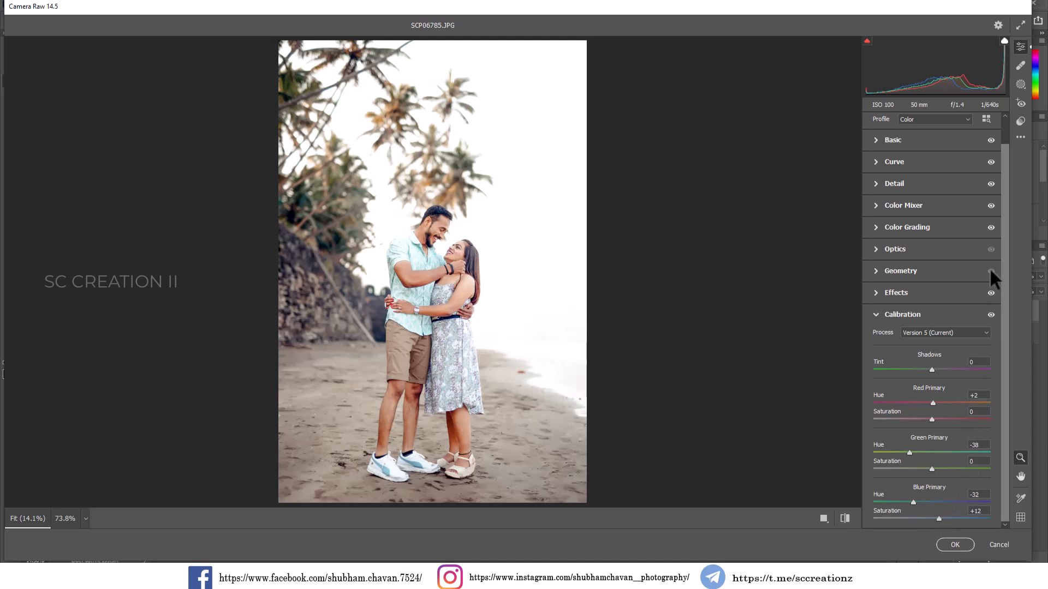
left_click(1020, 138)
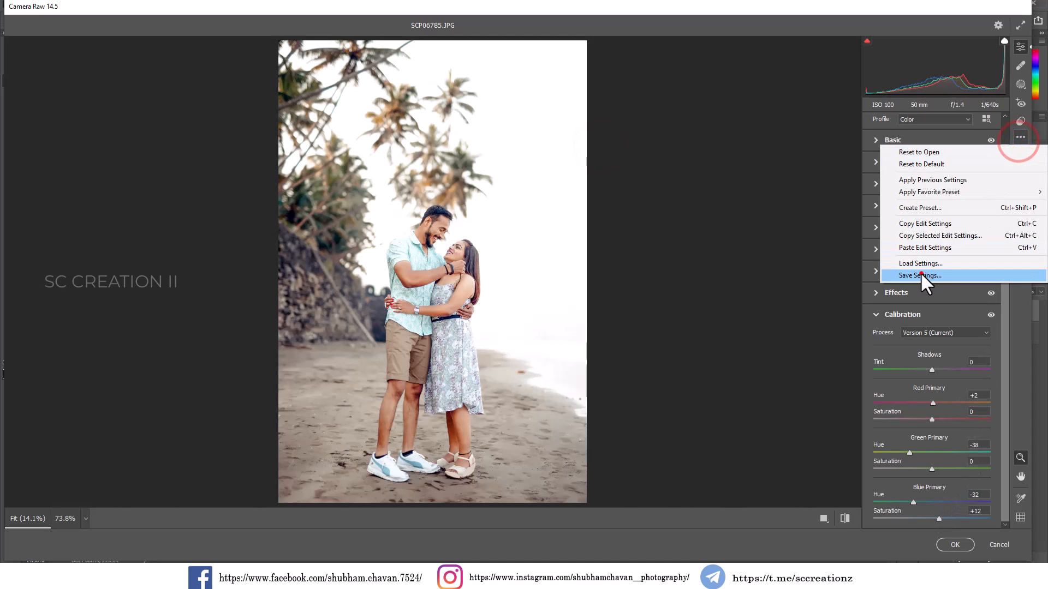
left_click(920, 272)
left_click(606, 148)
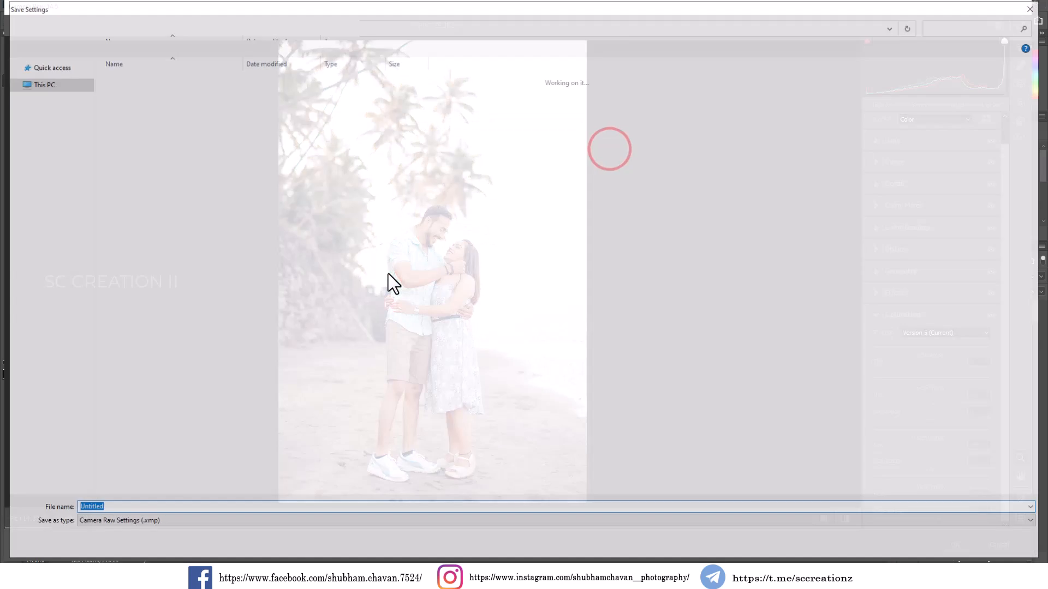
type("pre")
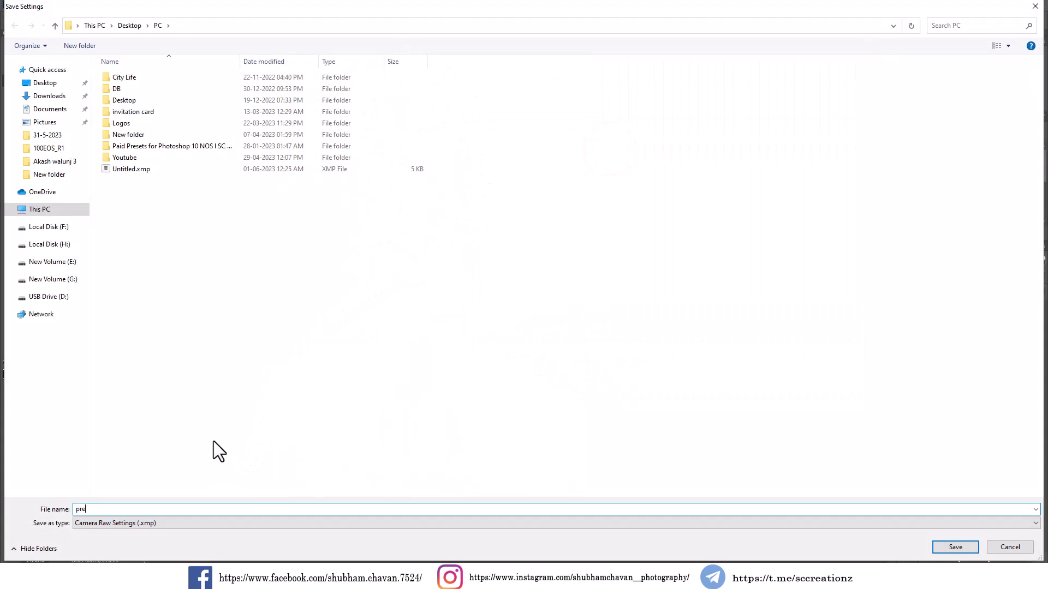
type("wedding preset 1")
key("Return")
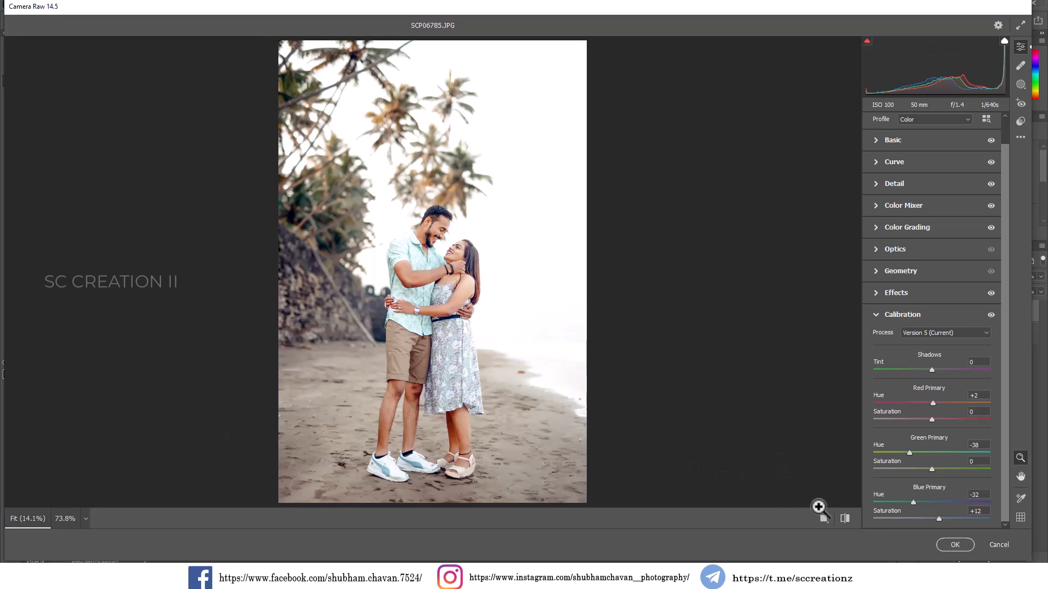
left_click(952, 544)
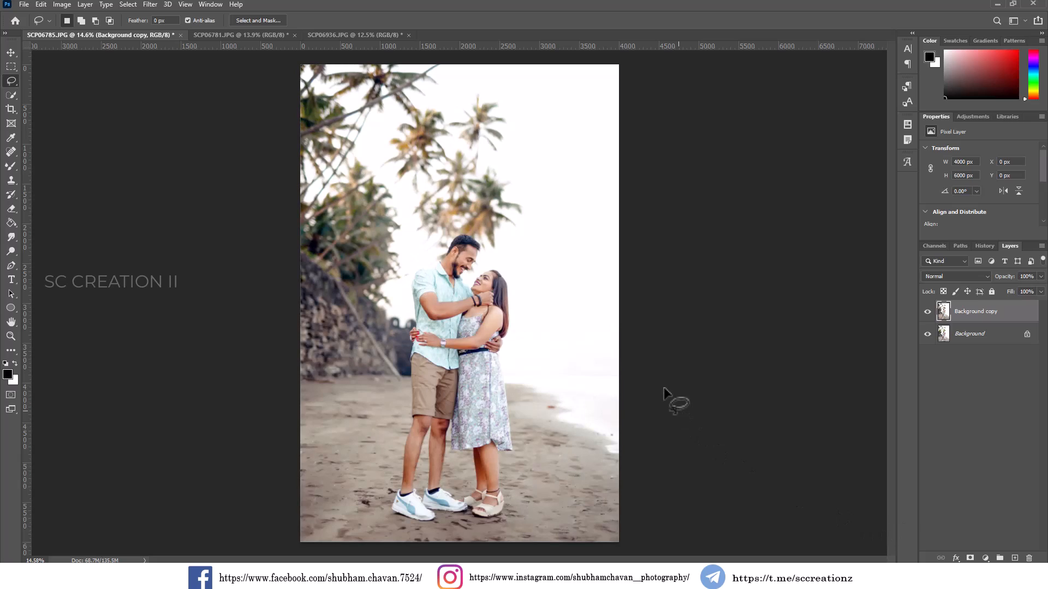
- Compare the portrait before and after grading by toggling the visibility of the Background copy layer
left_click(927, 312)
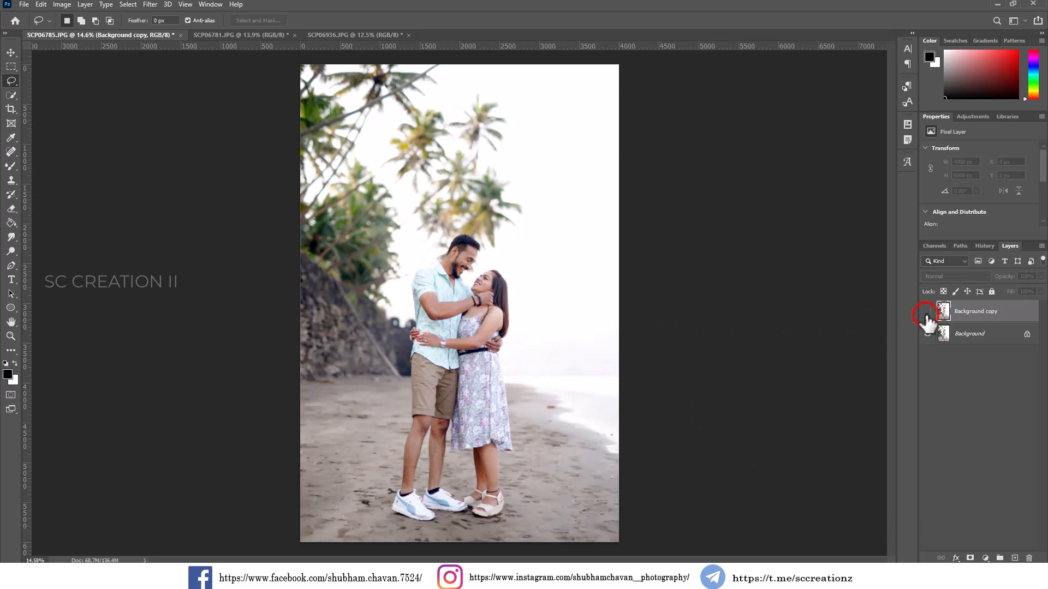
left_click(927, 312)
left_click(927, 313)
left_click(927, 314)
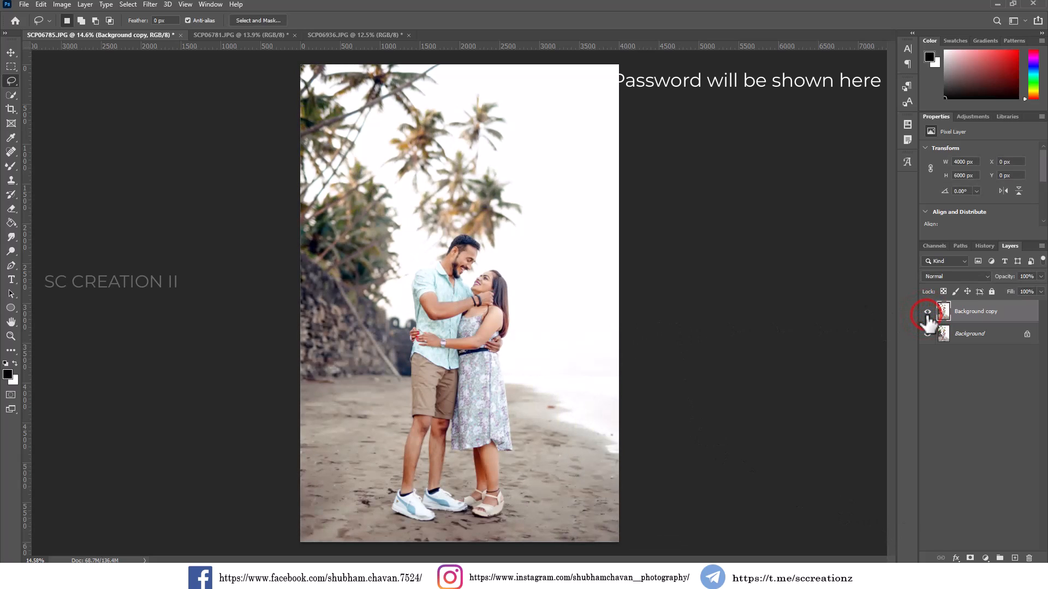
left_click(927, 314)
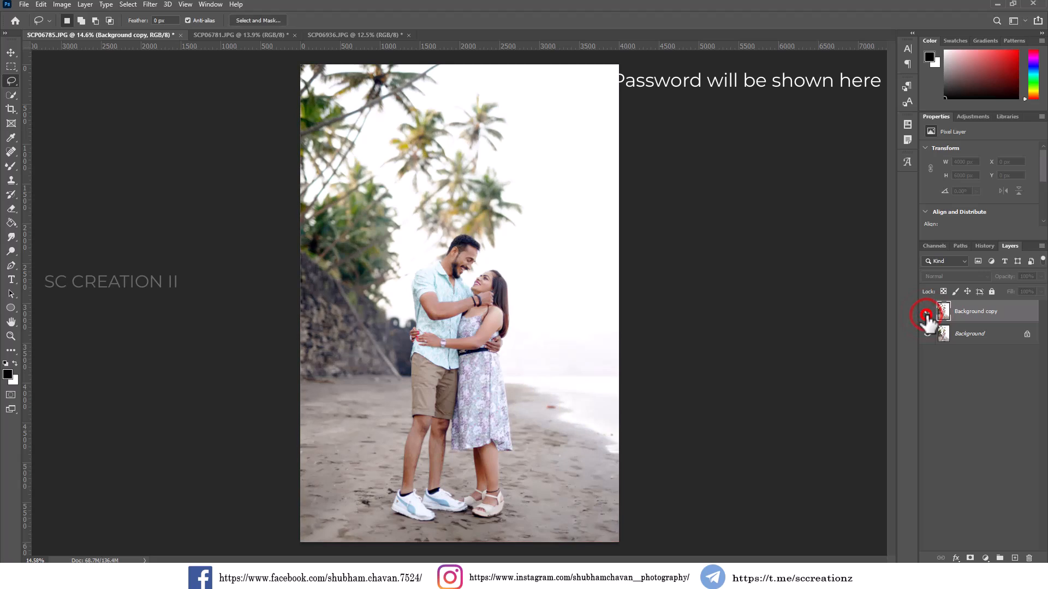
- Switch to SCP06781.JPG and apply a Levels adjustment with the black input level at 30
left_click(238, 37)
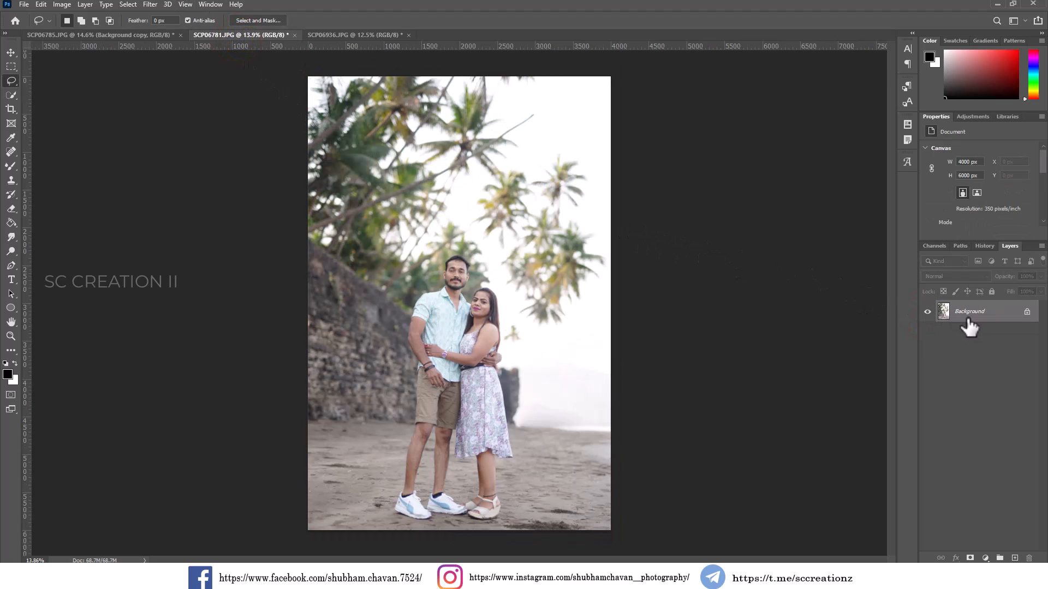
left_click(62, 5)
mouse_move(82, 27)
left_click(191, 39)
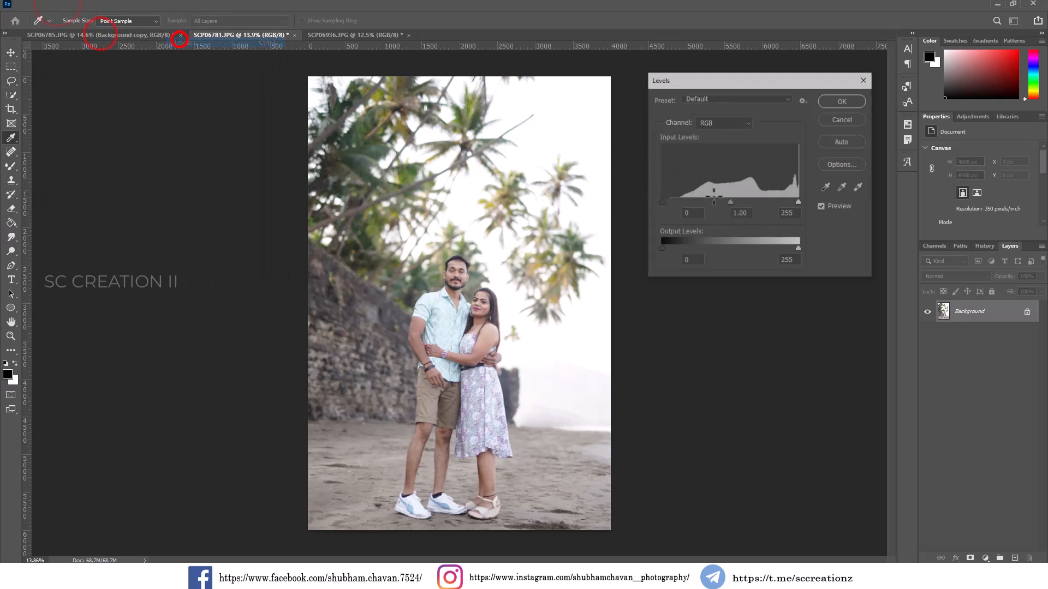
left_click_drag(663, 201, 733, 202)
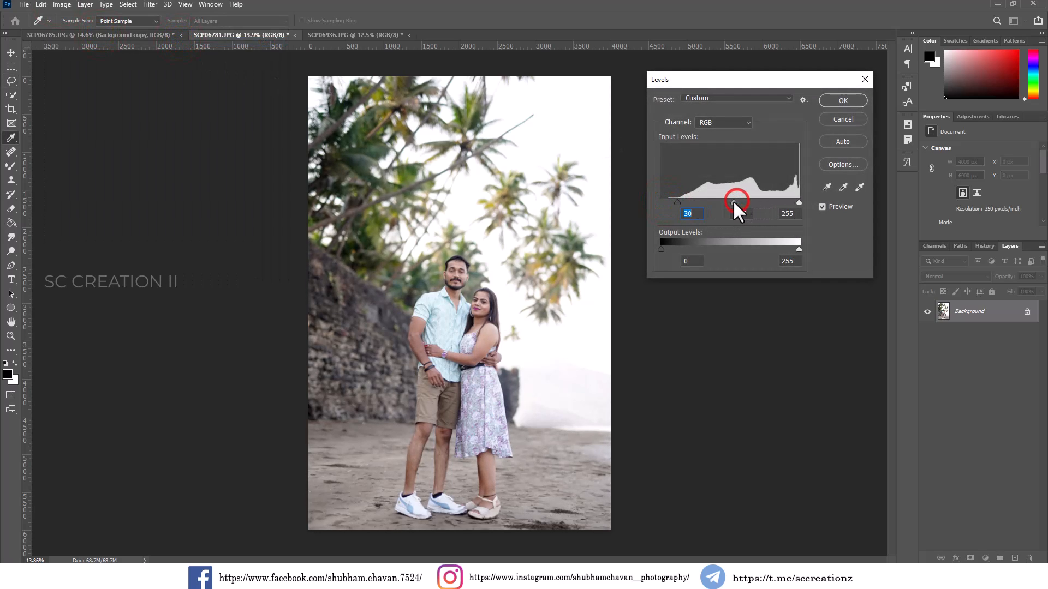
left_click(851, 100)
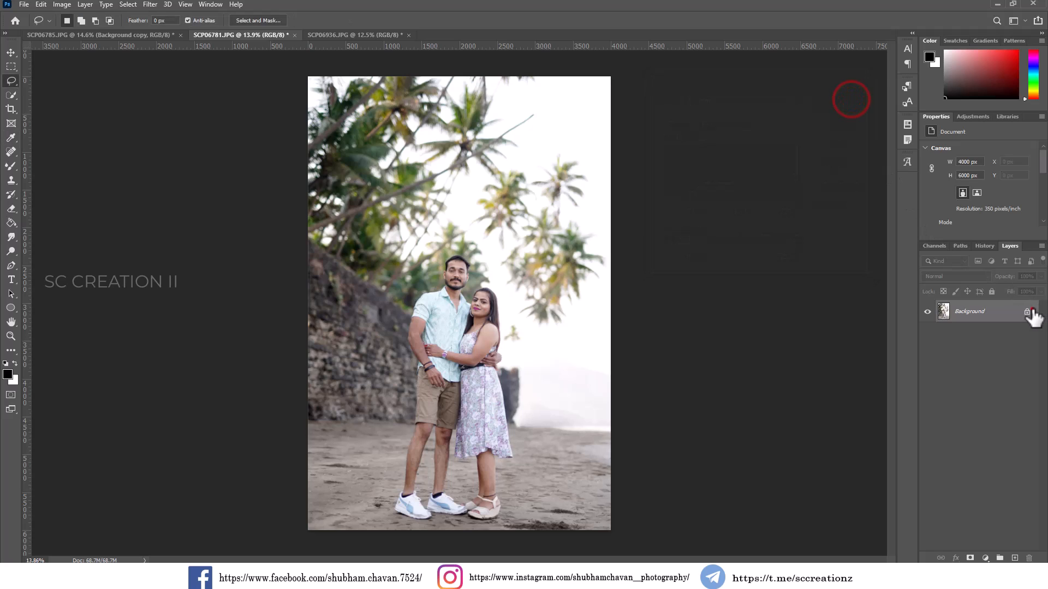
- Unlock the Background layer of SCP06781.JPG and duplicate it as "Layer 0 copy"
left_click(1027, 311)
right_click(1026, 312)
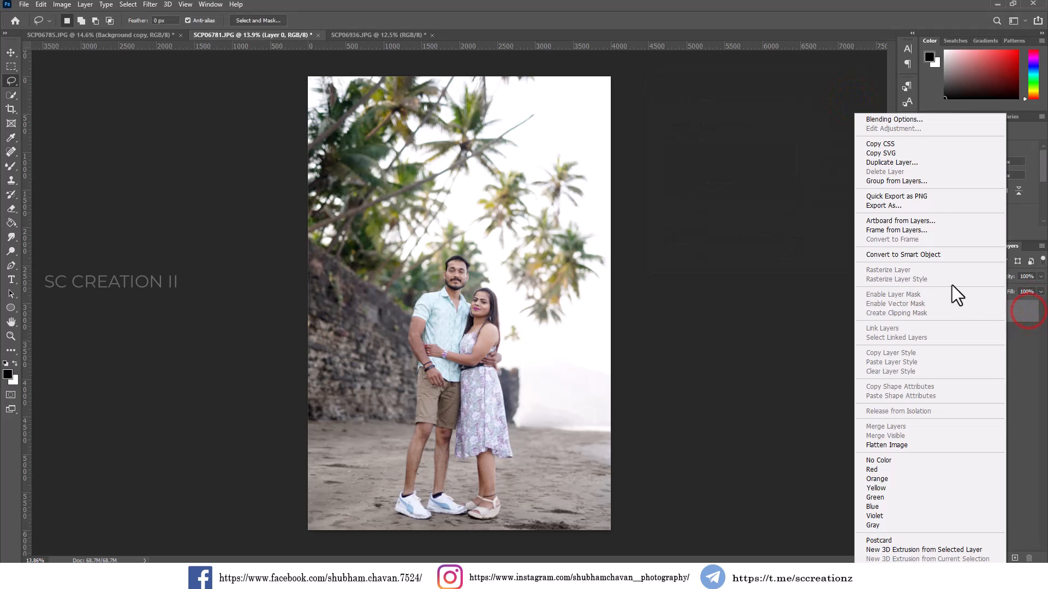
left_click(885, 163)
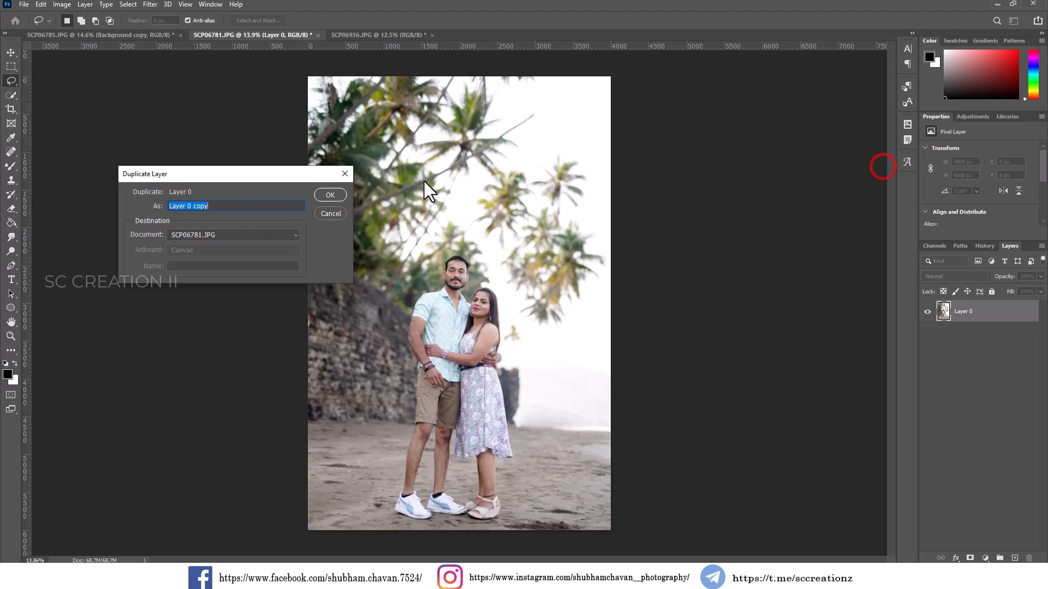
left_click(330, 195)
left_click(149, 5)
left_click(181, 86)
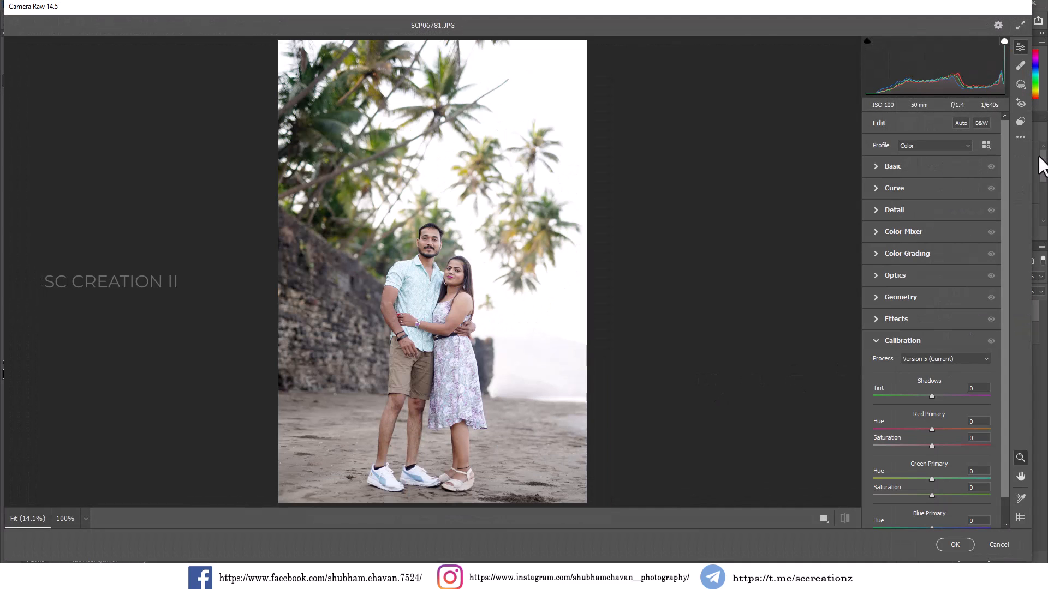
left_click(1019, 139)
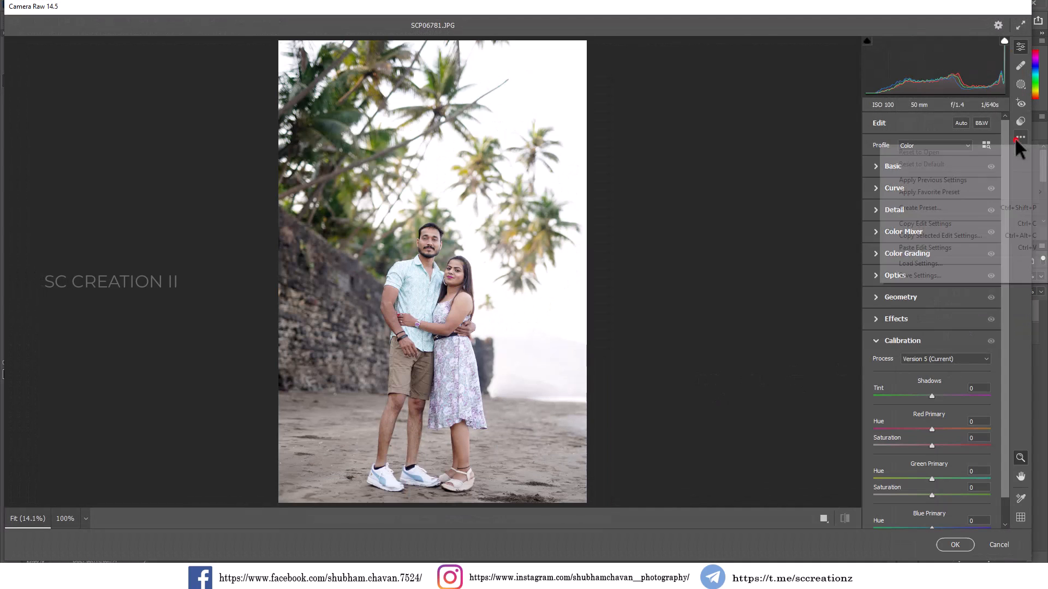
left_click(913, 265)
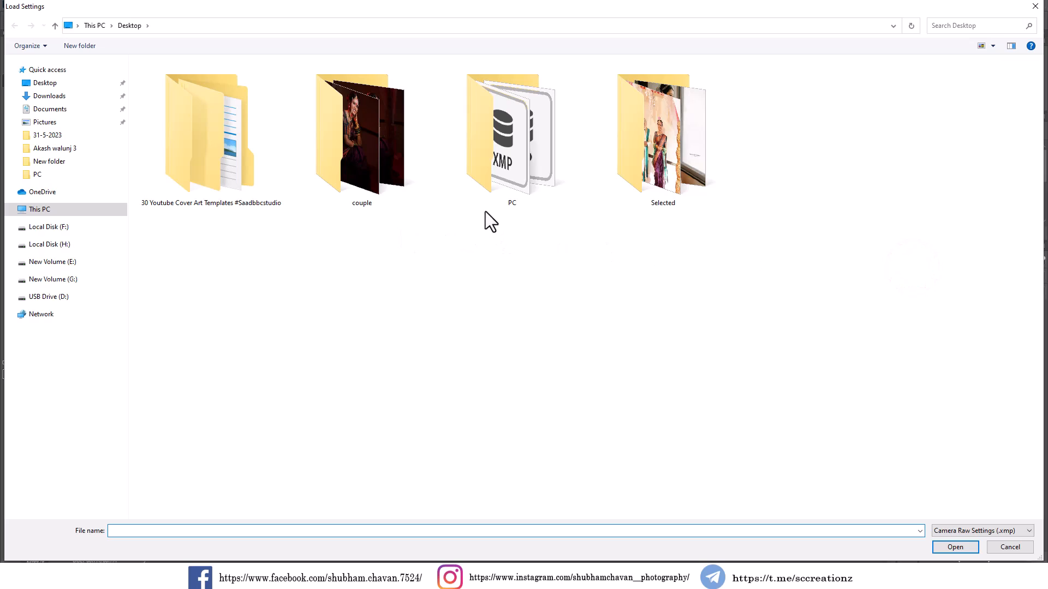
double_click(536, 175)
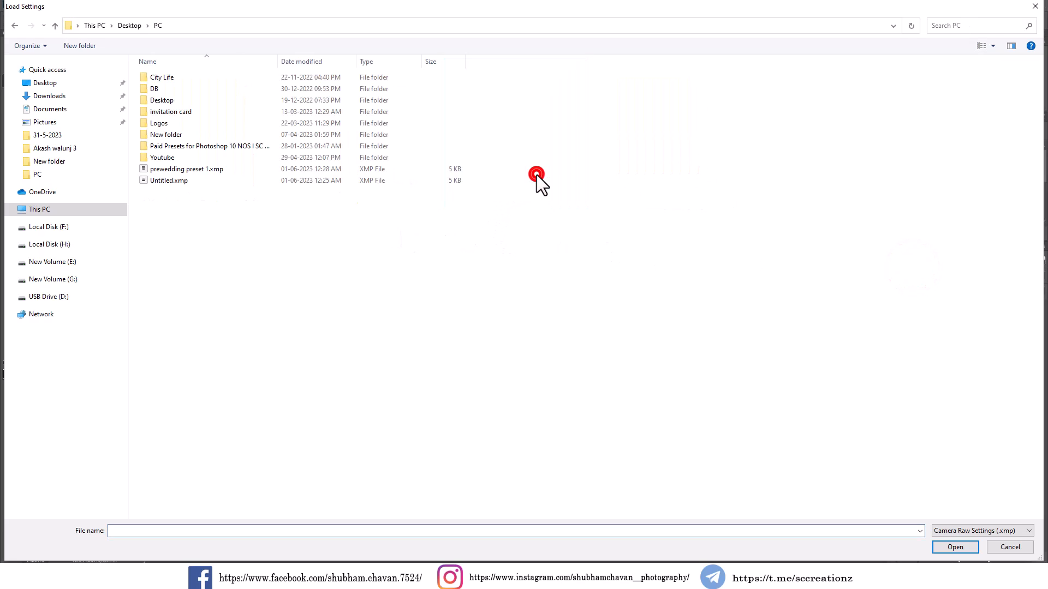
left_click(196, 170)
right_click(357, 228)
left_click(410, 235)
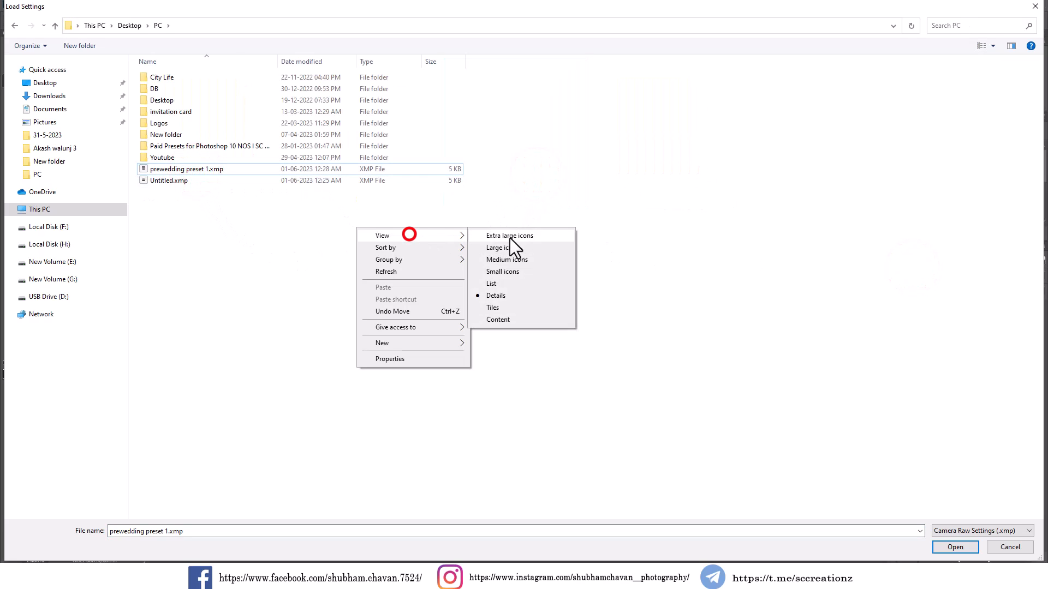
left_click(498, 308)
left_click(441, 100)
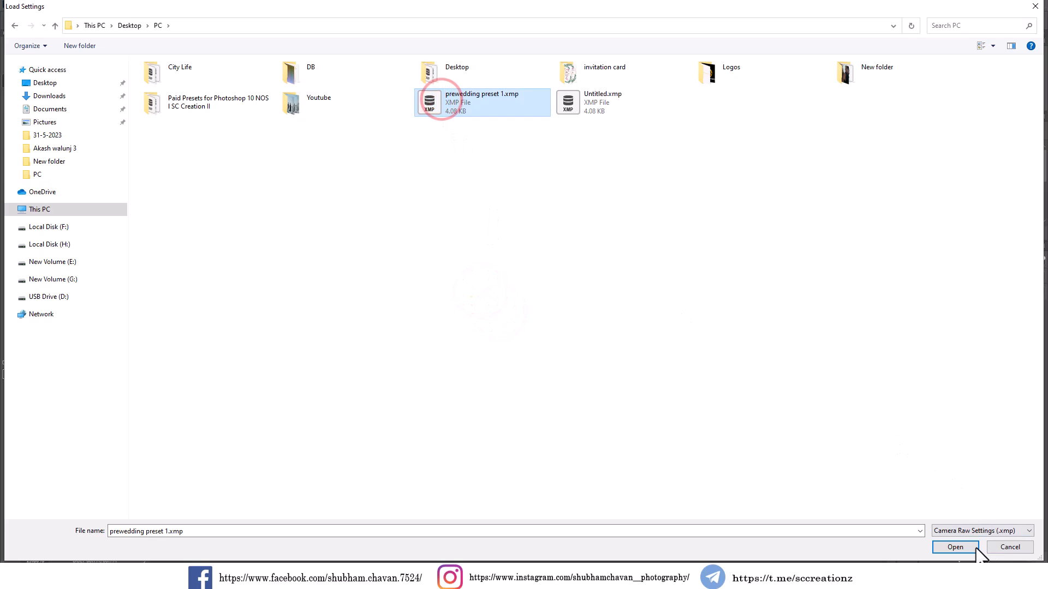
left_click(955, 547)
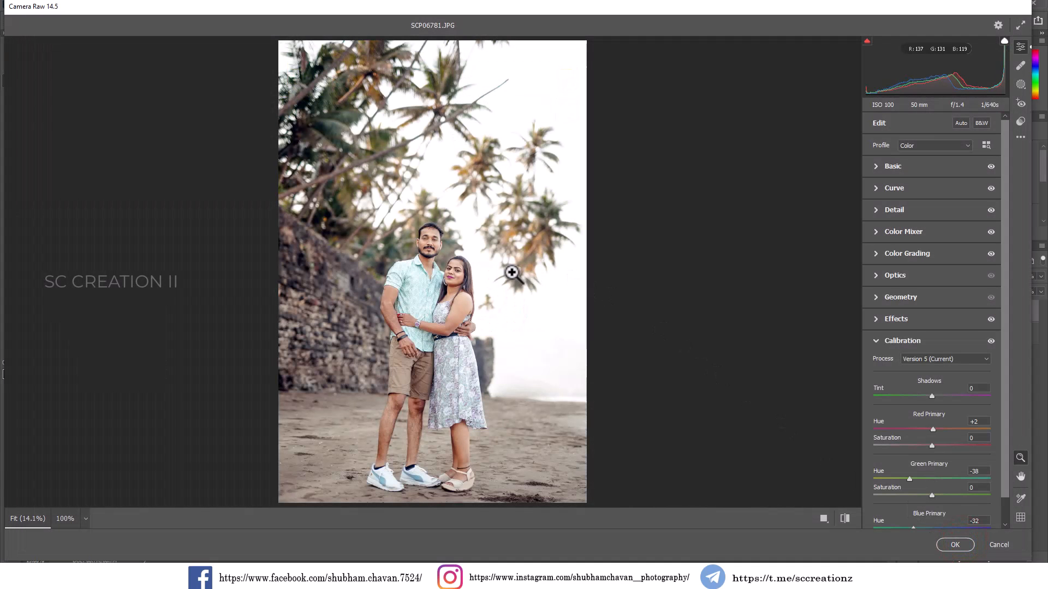
- Check the couple up close, set the Color Mixer Oranges luminance to +17 and apply the Camera Raw grade
left_click(440, 261)
left_click(457, 282, "alt")
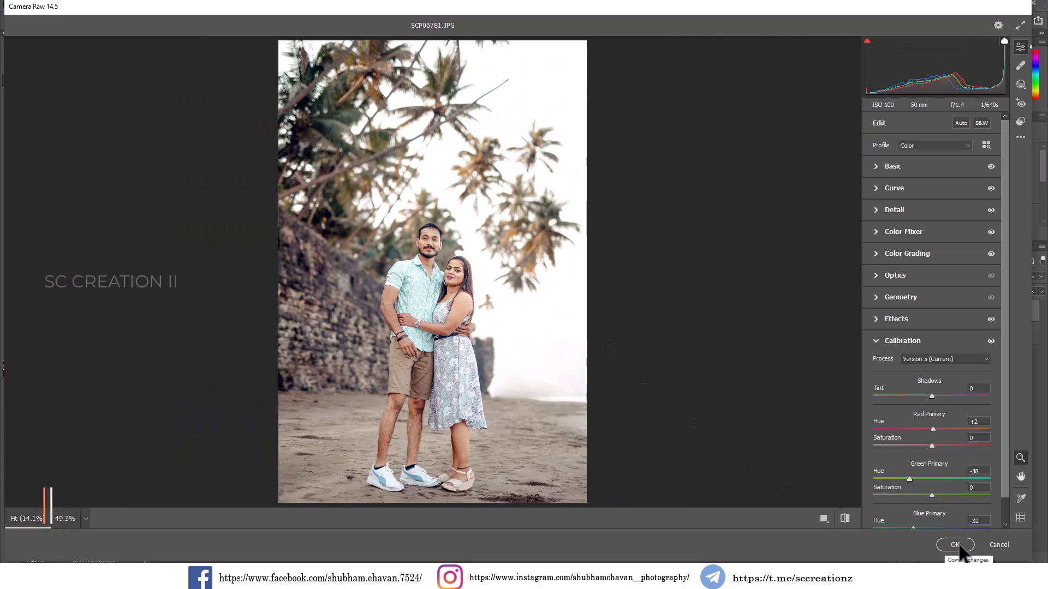
left_click(896, 233)
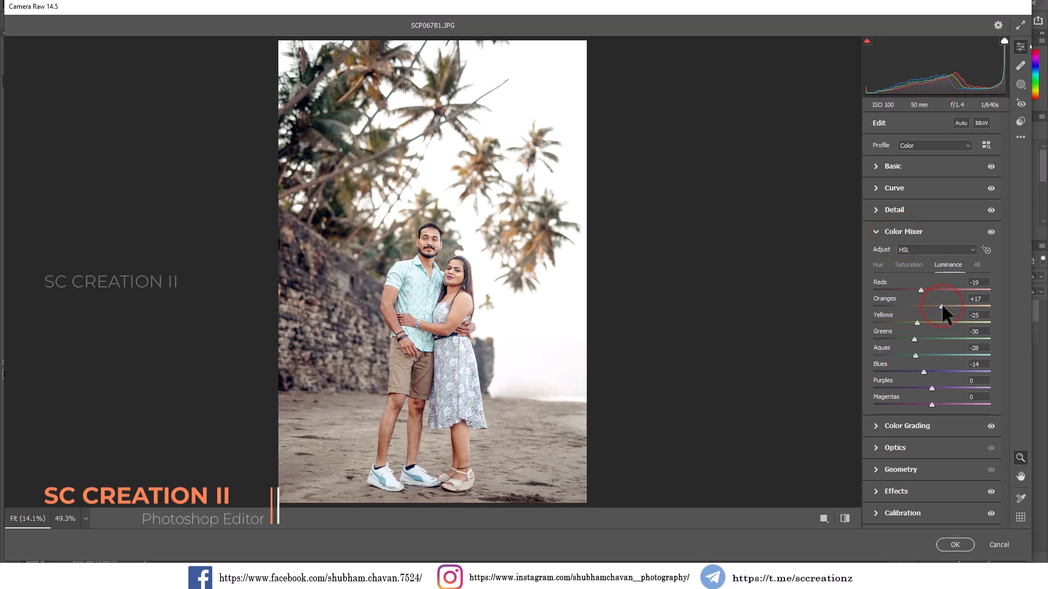
key("Return")
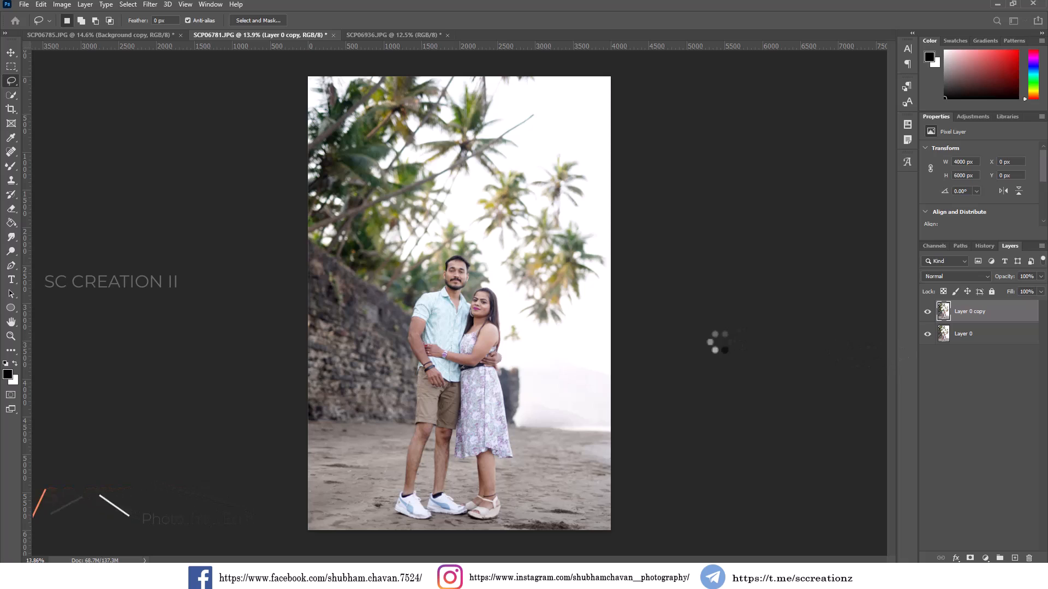
- Compare the graded copy of SCP06781.JPG with the layer beneath it and merge the visible layers
left_click(927, 312)
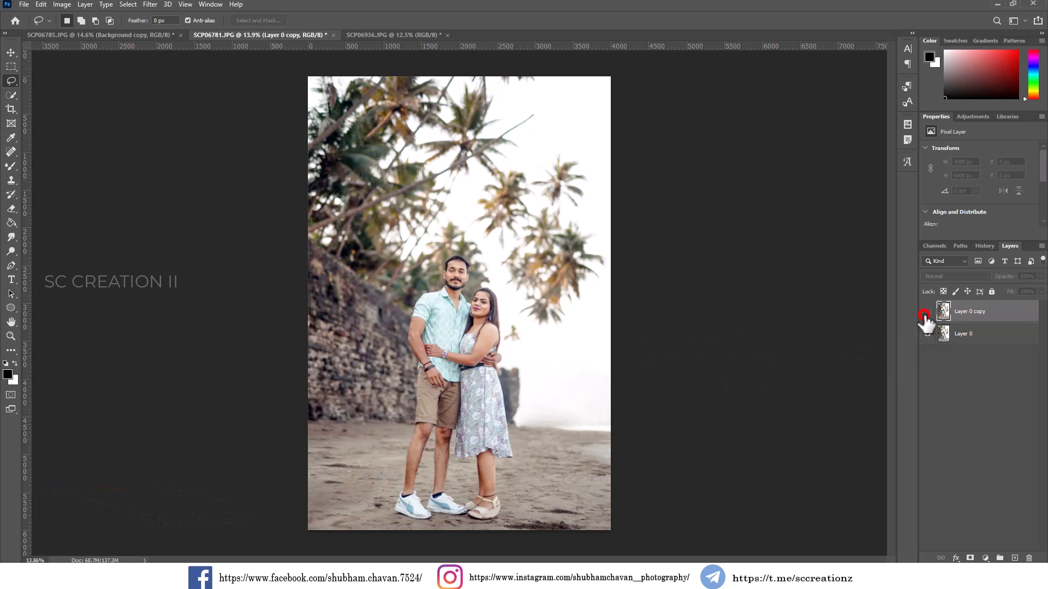
left_click(927, 314)
right_click(1006, 332)
left_click(906, 431)
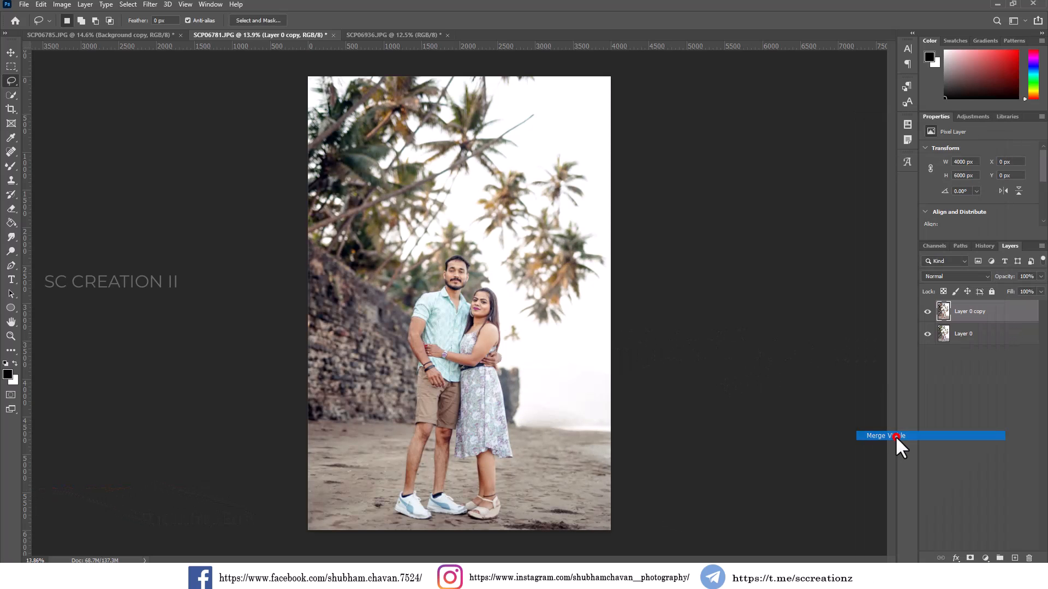
- Unlock the Background layer of SCP06936.JPG and deepen its shadows by raising the black input level in Levels
left_click(384, 34)
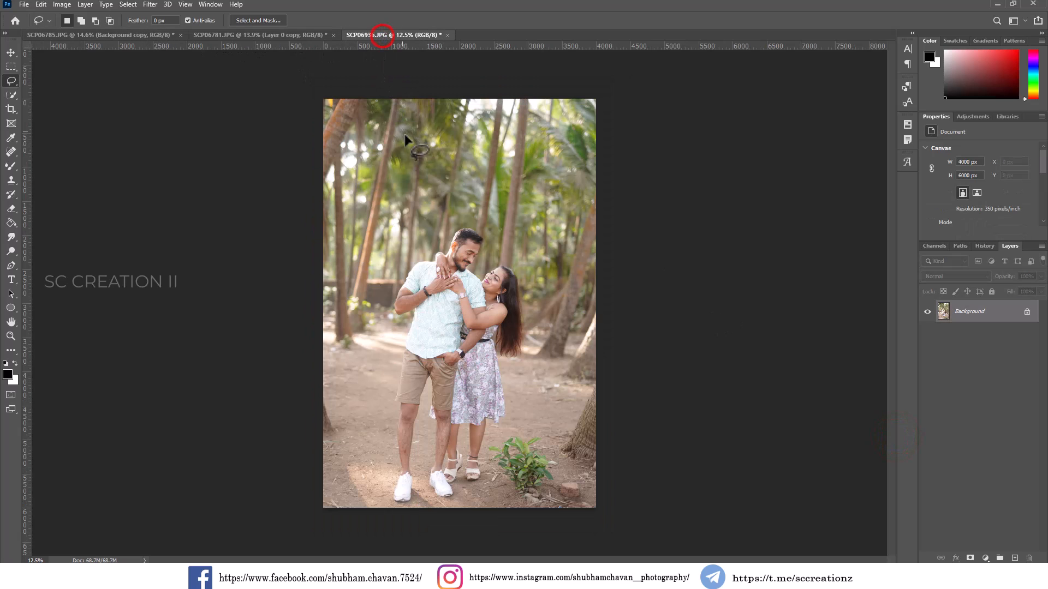
left_click(1027, 312)
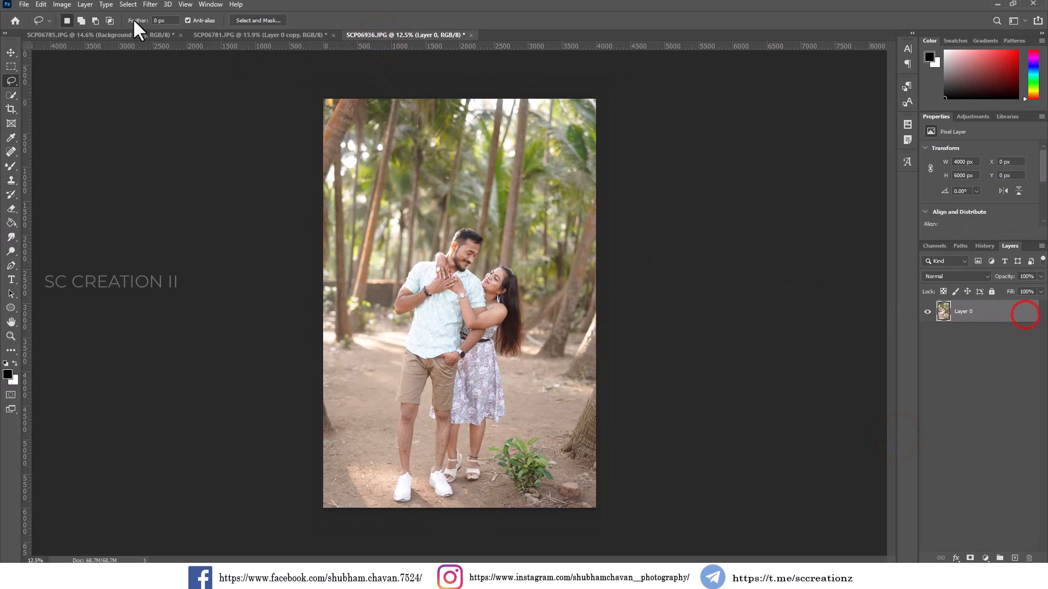
left_click(69, 7)
left_click(175, 44)
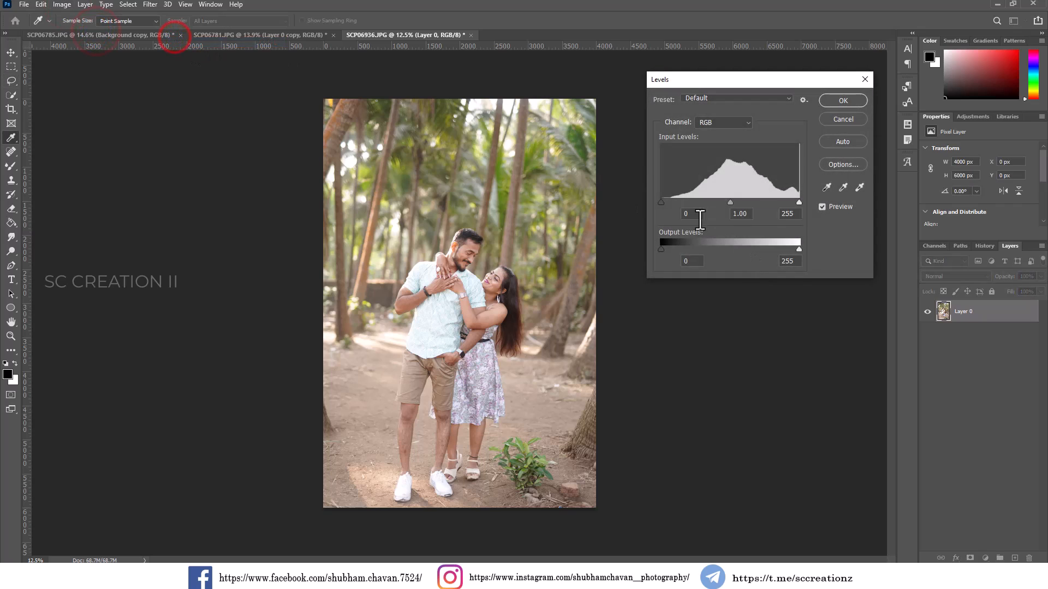
left_click_drag(661, 202, 684, 202)
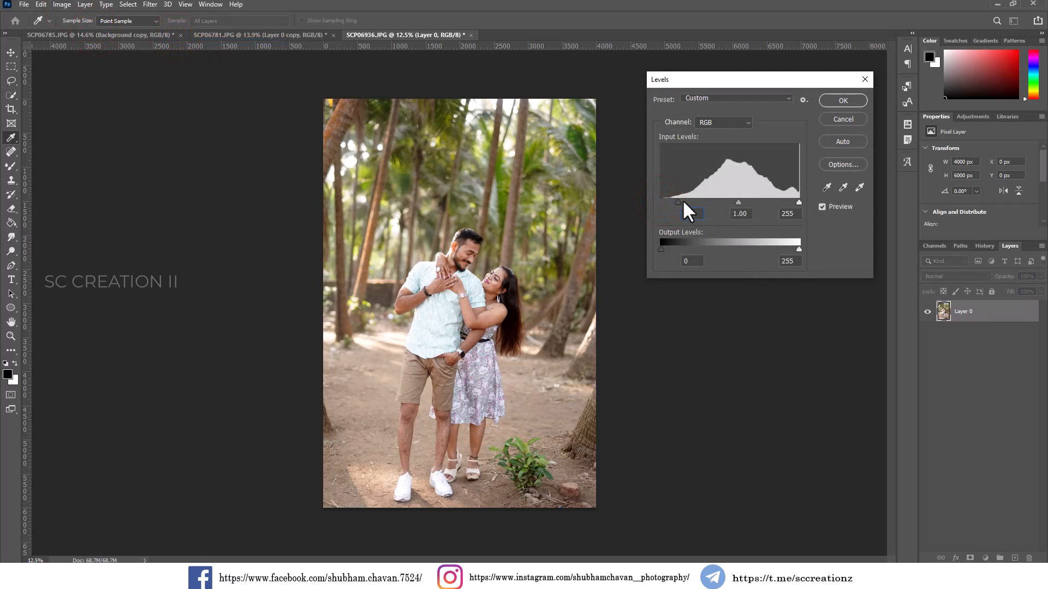
left_click(736, 200)
left_click(836, 101)
key("l")
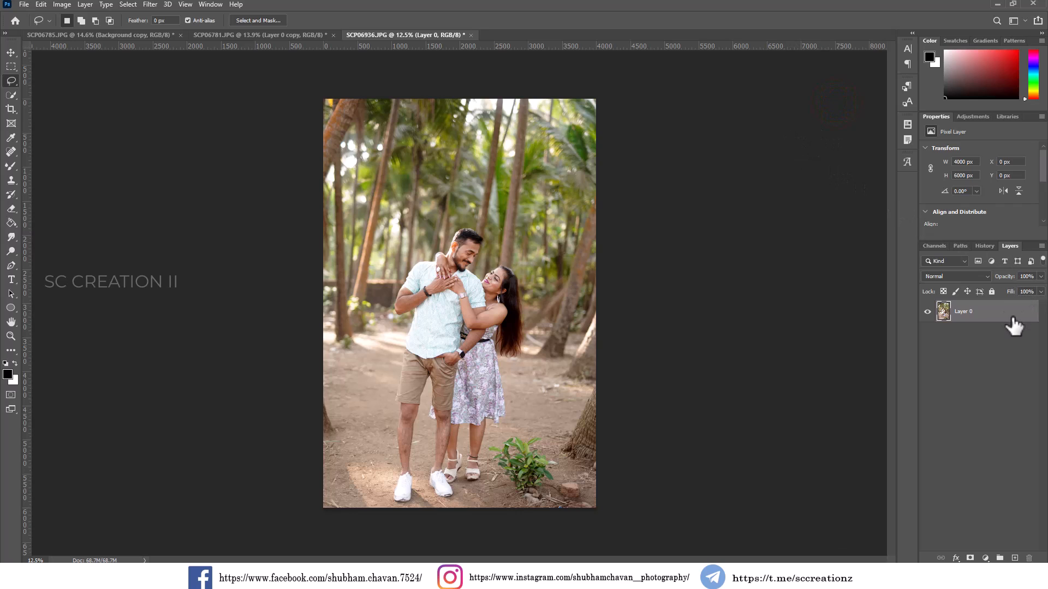
- Duplicate Layer 0, open the copy in the Camera Raw Filter and load "prewedding preset 1.xmp" from the PC folder
left_click_drag(1010, 316, 1014, 557)
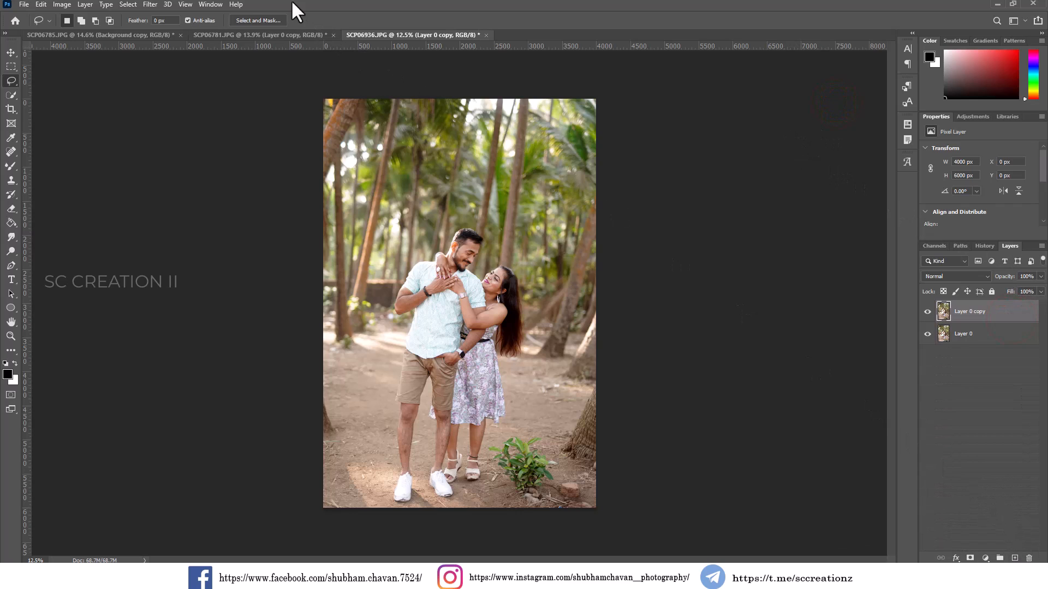
left_click(154, 5)
left_click(176, 86)
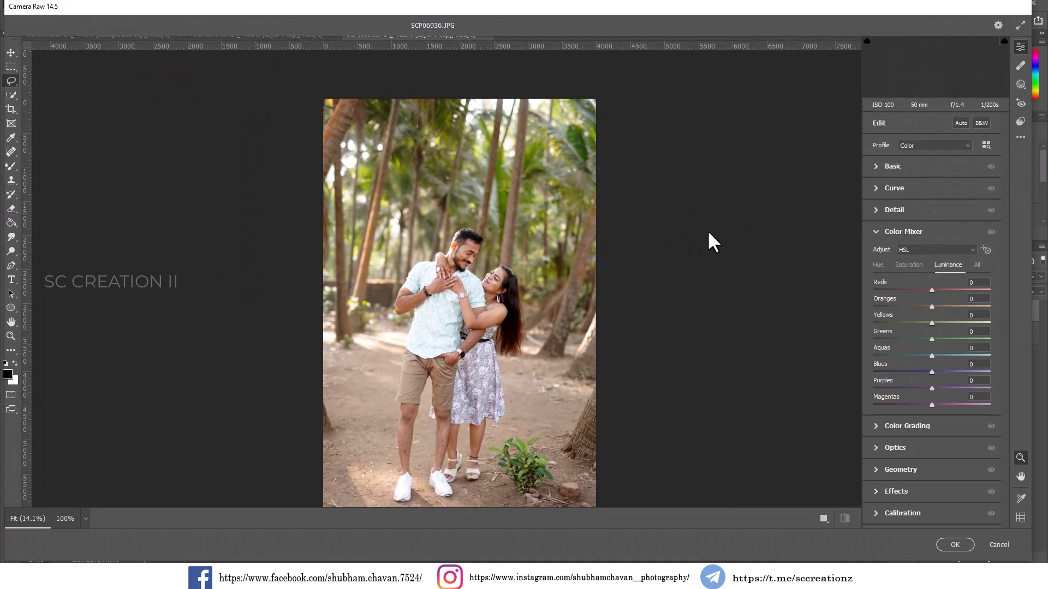
left_click(1018, 137)
left_click(961, 264)
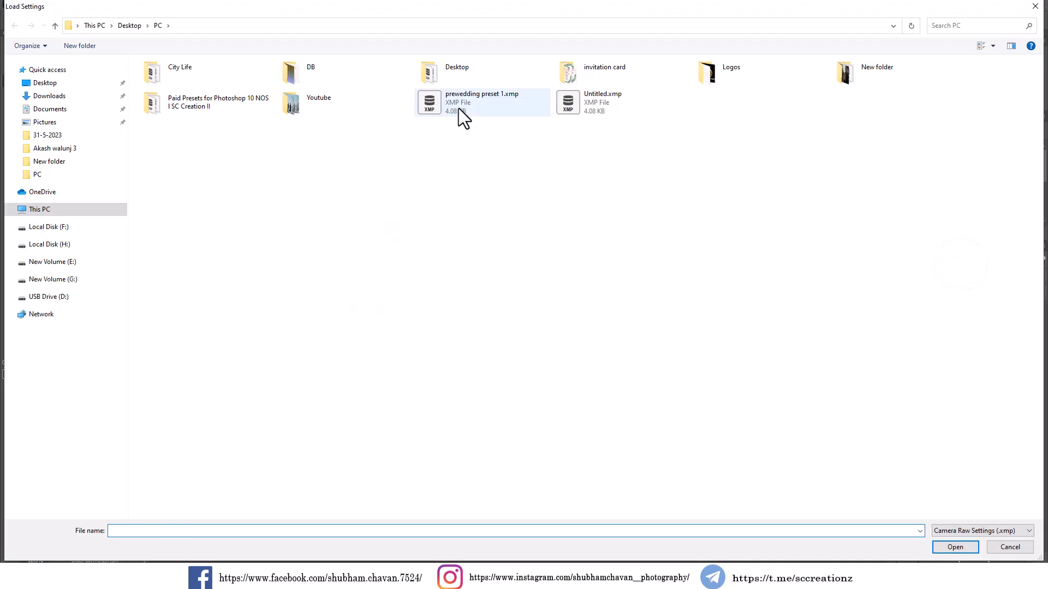
double_click(459, 108)
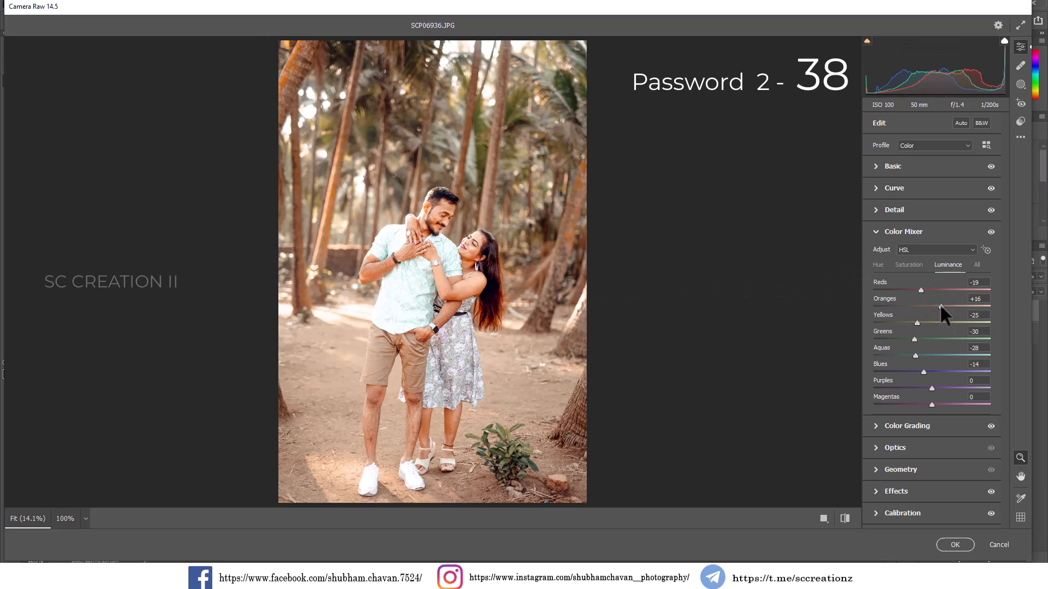
- Fine-tune the Oranges luminance in the Color Mixer and set the Yellows saturation to -38
left_click(939, 304)
left_click(909, 265)
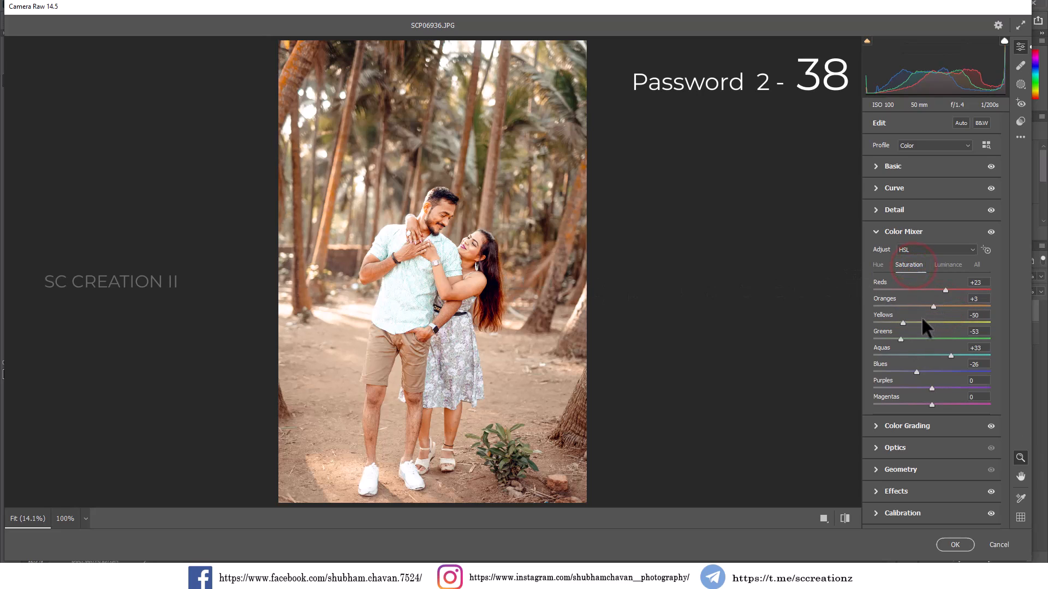
left_click_drag(903, 323, 906, 322)
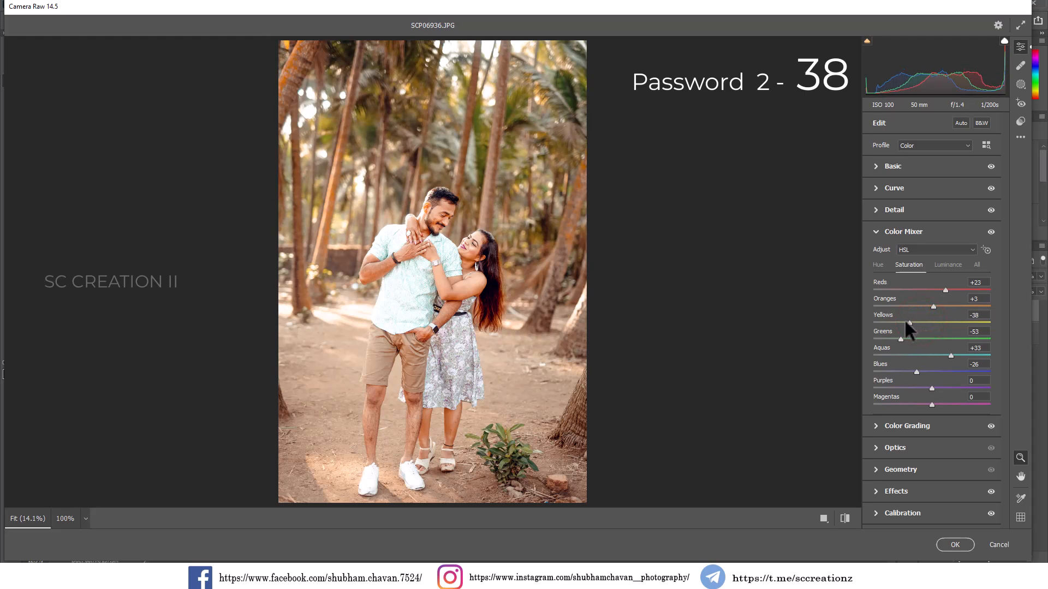
- Set the white balance to Temperature -1 and Tint -18, and check the couple up close
left_click(896, 165)
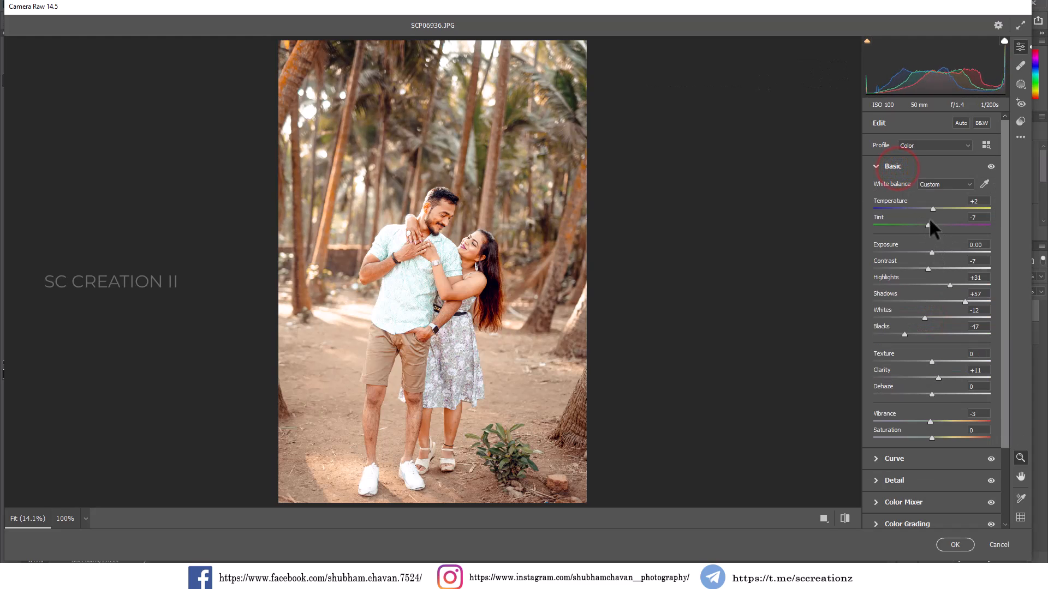
left_click_drag(932, 205, 921, 224)
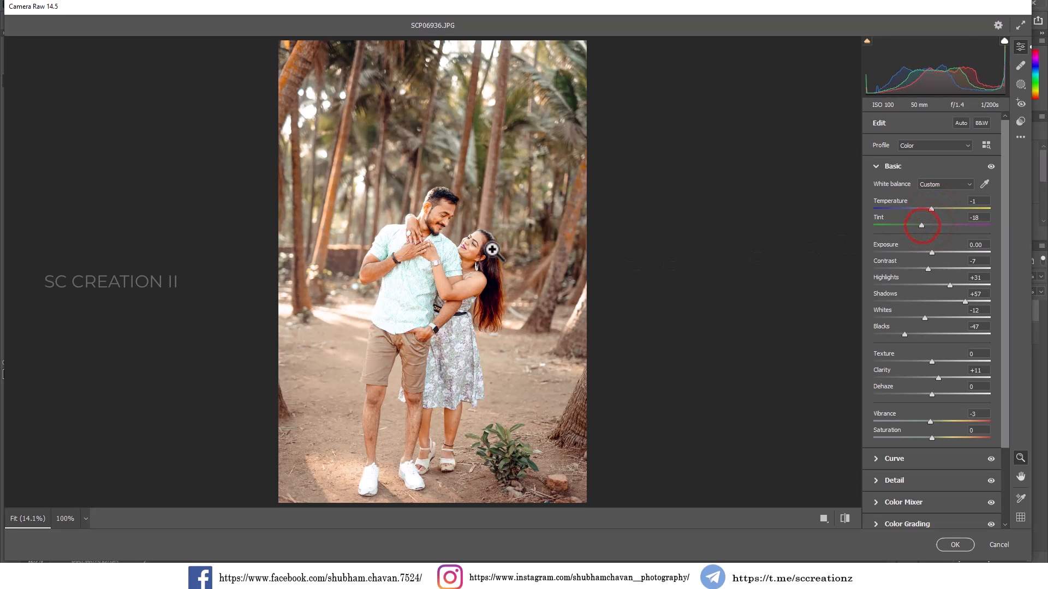
left_click_drag(452, 230, 517, 278)
left_click(518, 279)
- Set the Calibration saturation to -15 for Blue Primary, +6 for Green Primary and -15 for Red Primary
scroll(919, 489, "down", 3)
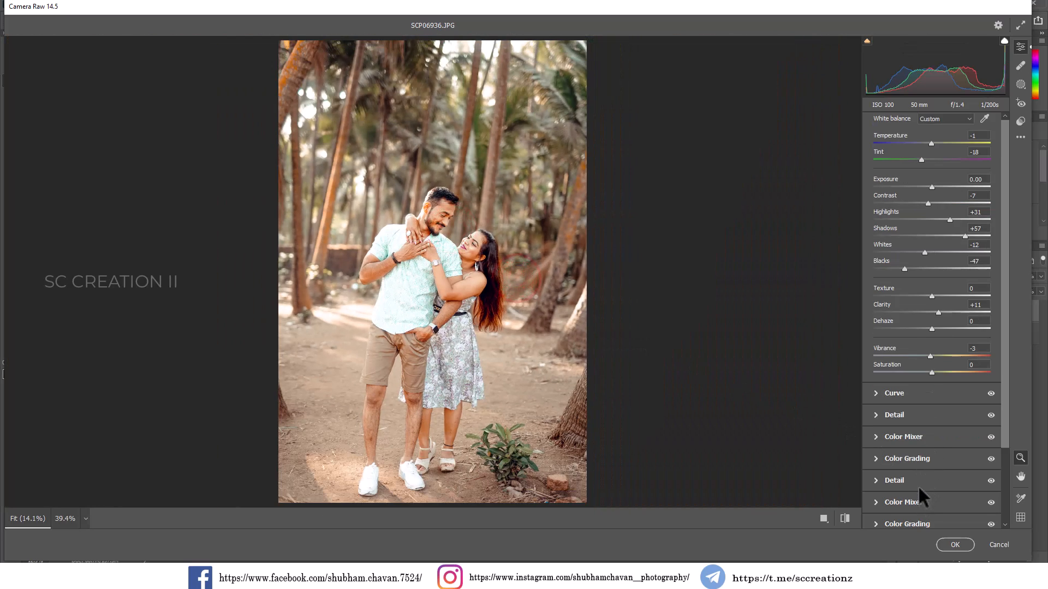
scroll(913, 497, "down", 2)
left_click(908, 515)
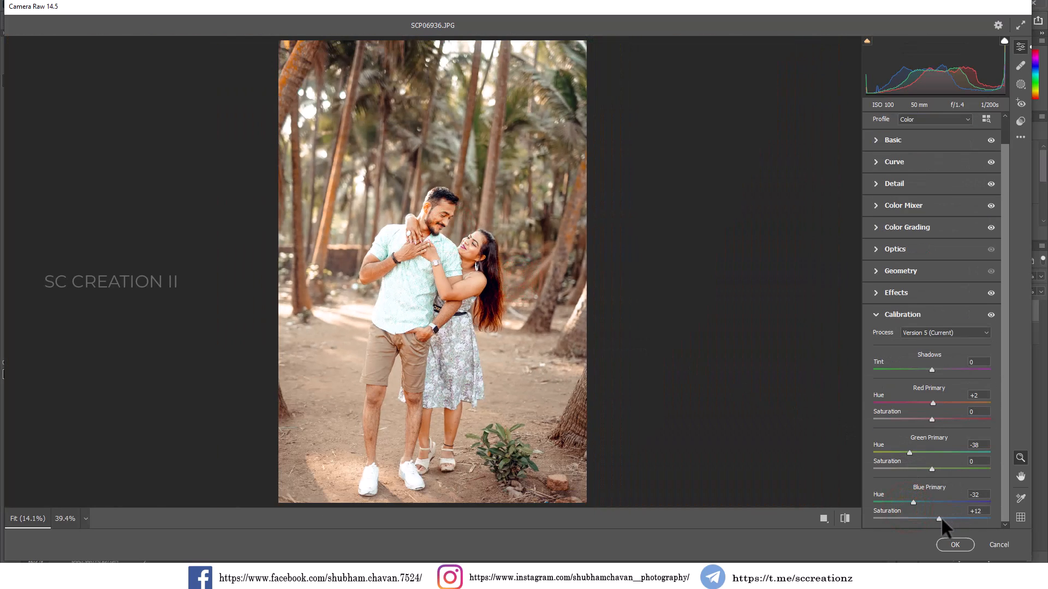
mouse_move(941, 518)
left_mouse_down()
mouse_move(917, 516)
mouse_move(927, 520)
left_mouse_up()
double_click(915, 468)
left_click_drag(934, 467, 936, 467)
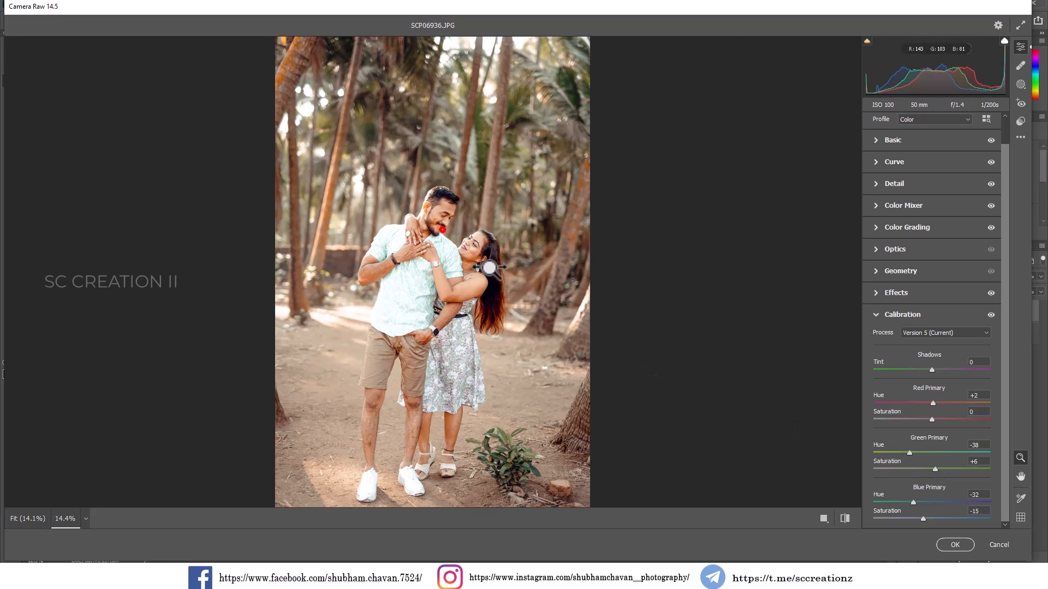
left_click(442, 231)
left_click(501, 261)
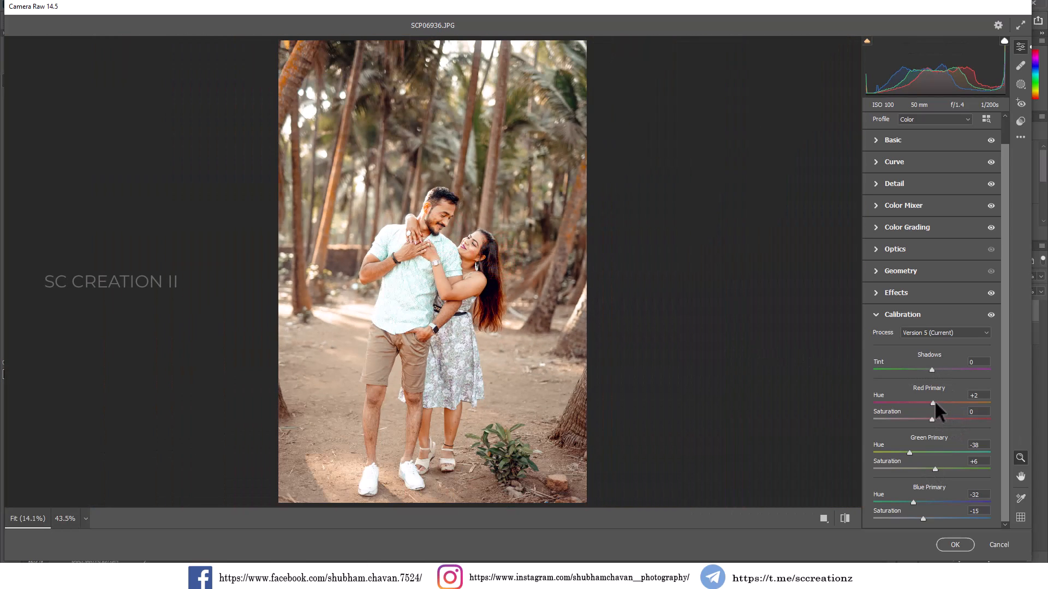
left_click_drag(930, 417, 922, 417)
- Inspect the couple's faces up close, compare the before and after views and apply the Camera Raw grade
left_click_drag(458, 228, 591, 329)
left_click(473, 269)
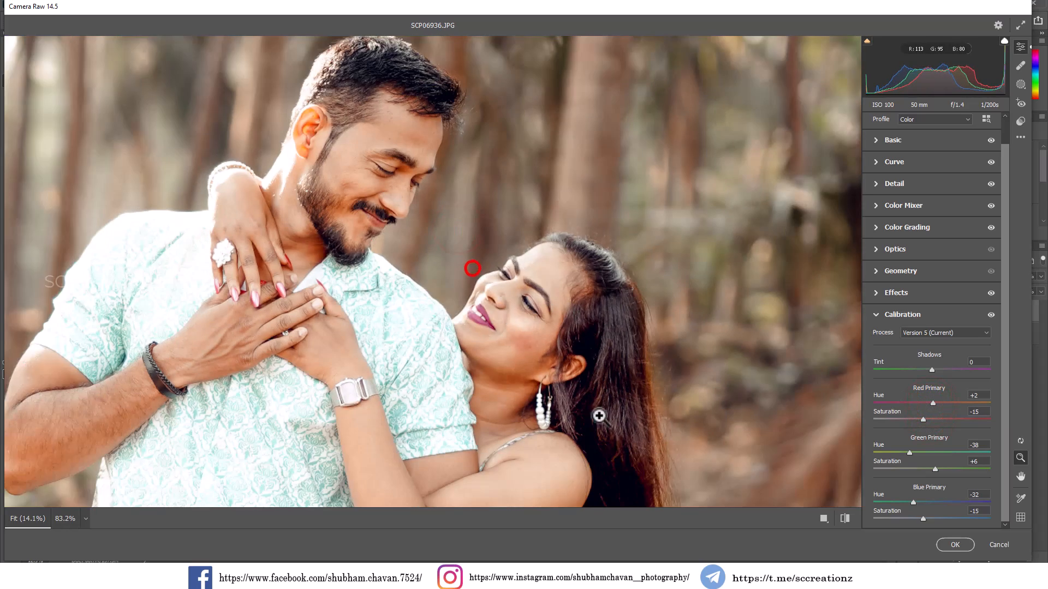
left_click(824, 518)
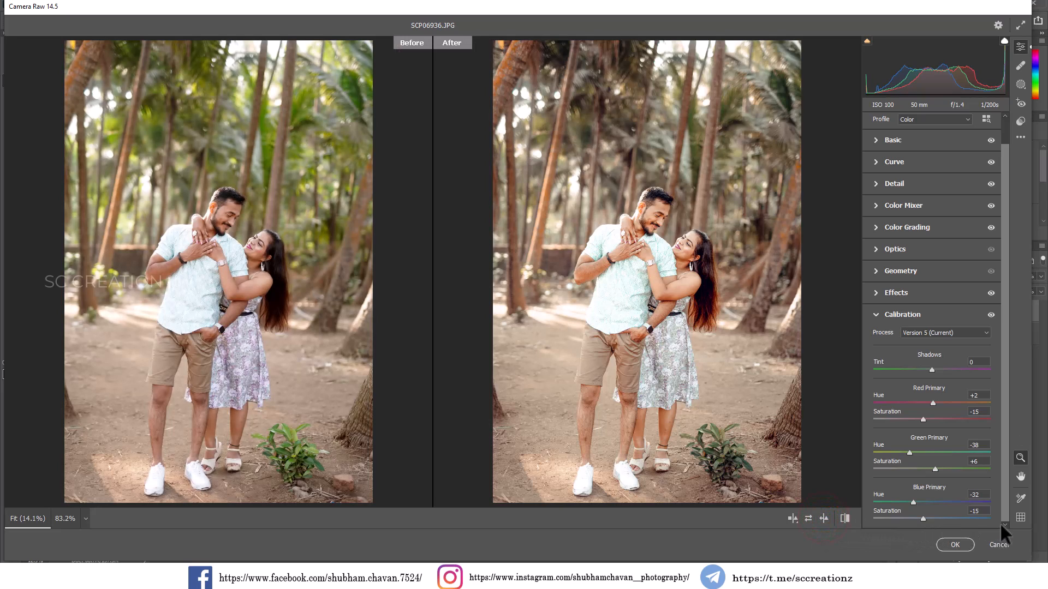
left_click(954, 545)
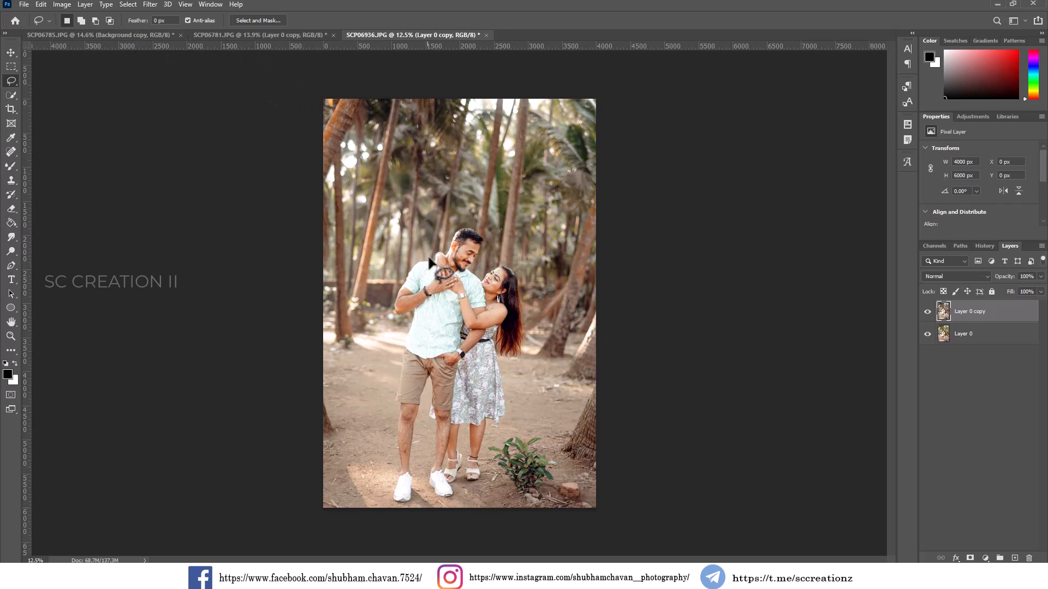
- Smooth the skin on Layer 0 copy with Imagenomic Portraiture, sampling the man's forehead for the Skin Tones Mask
left_click(150, 4)
left_click(218, 292)
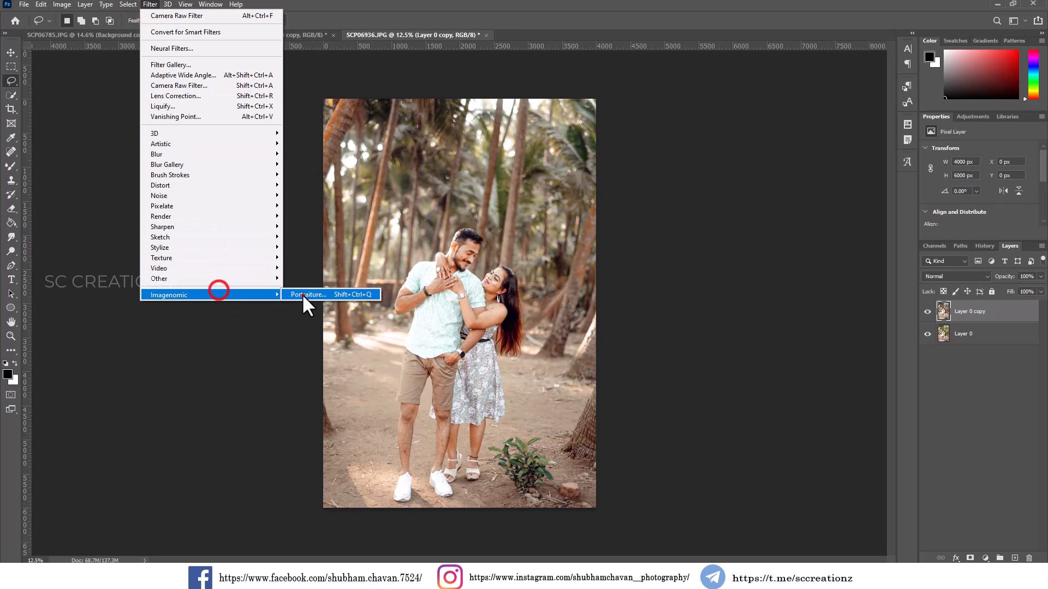
left_click(304, 294)
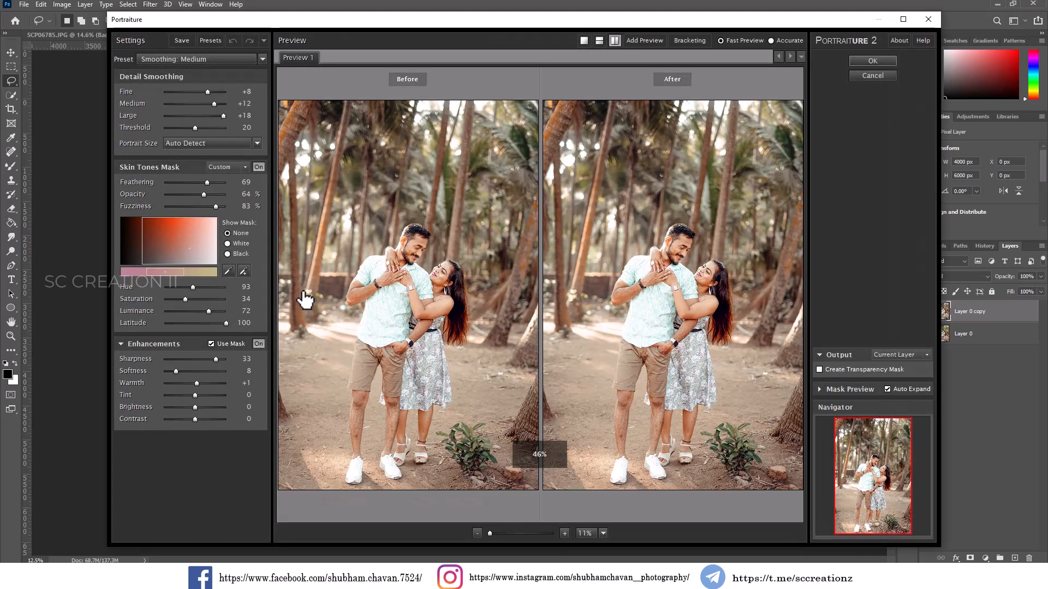
left_click(244, 270)
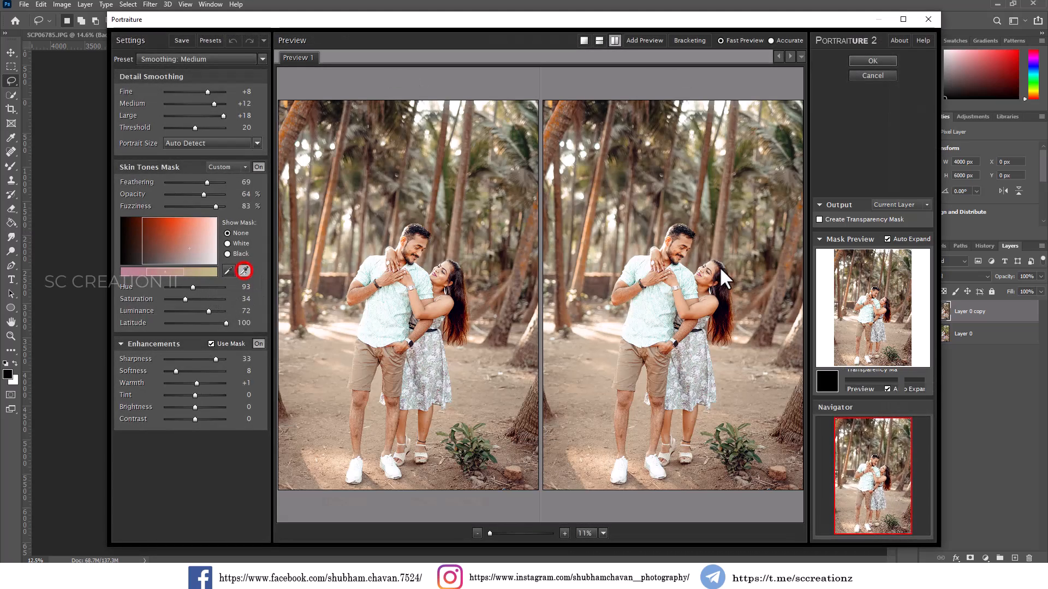
scroll(688, 233, "up", 2)
scroll(686, 235, "up", 1)
left_click(687, 234)
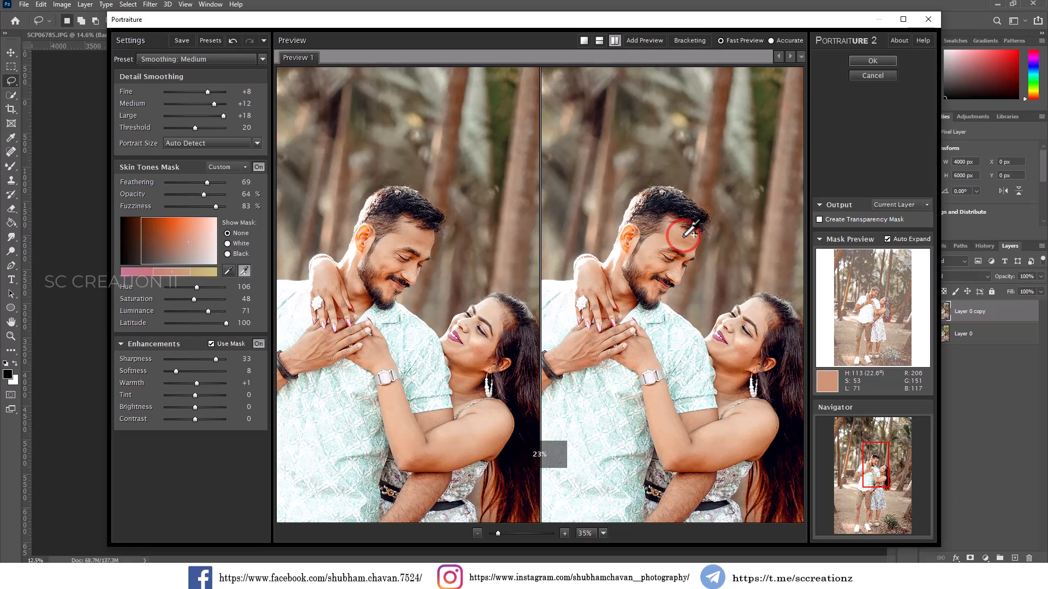
key("Return")
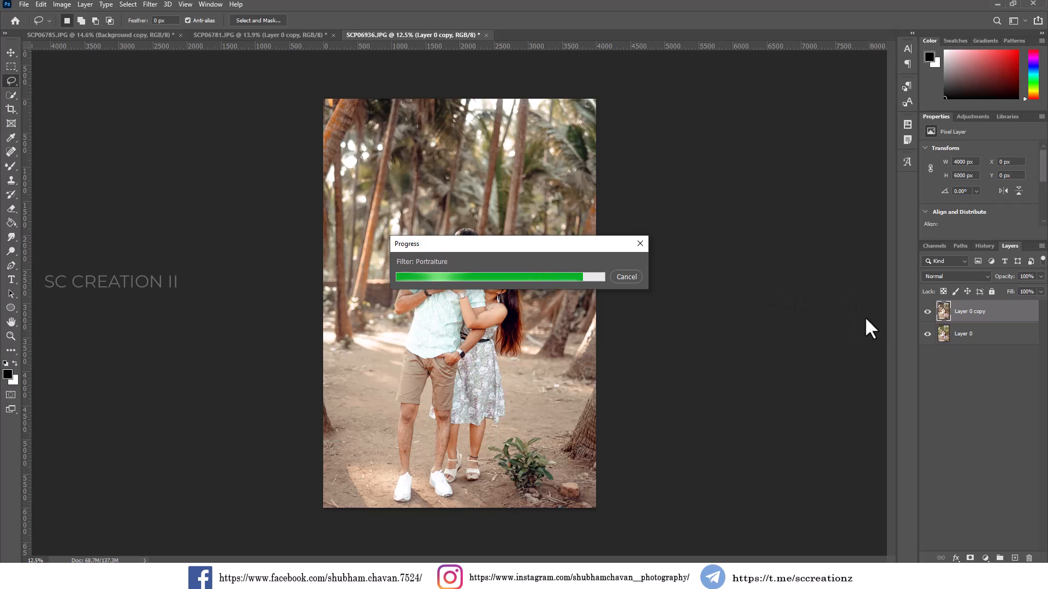
- Compare the graded copy of SCP06936.JPG with the layer beneath it by toggling its visibility
left_click(928, 311)
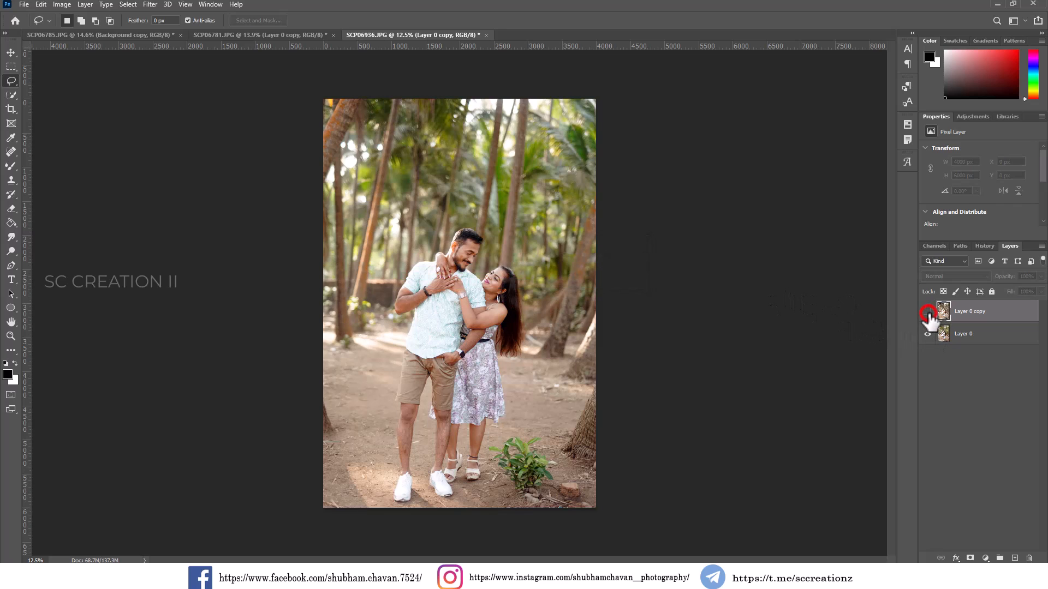
left_click(927, 312)
left_click(928, 312)
left_click(927, 312)
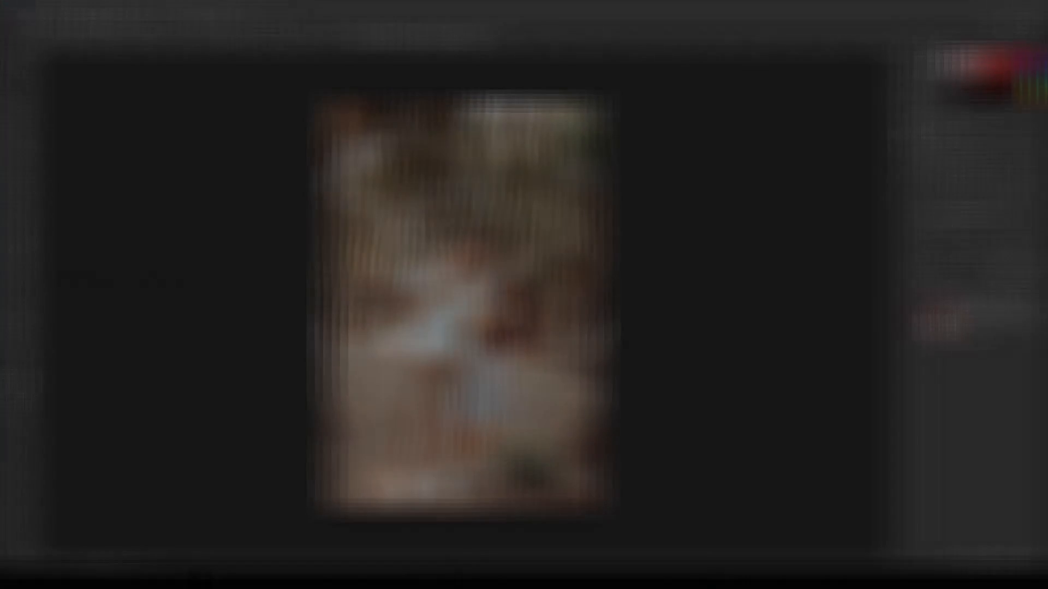